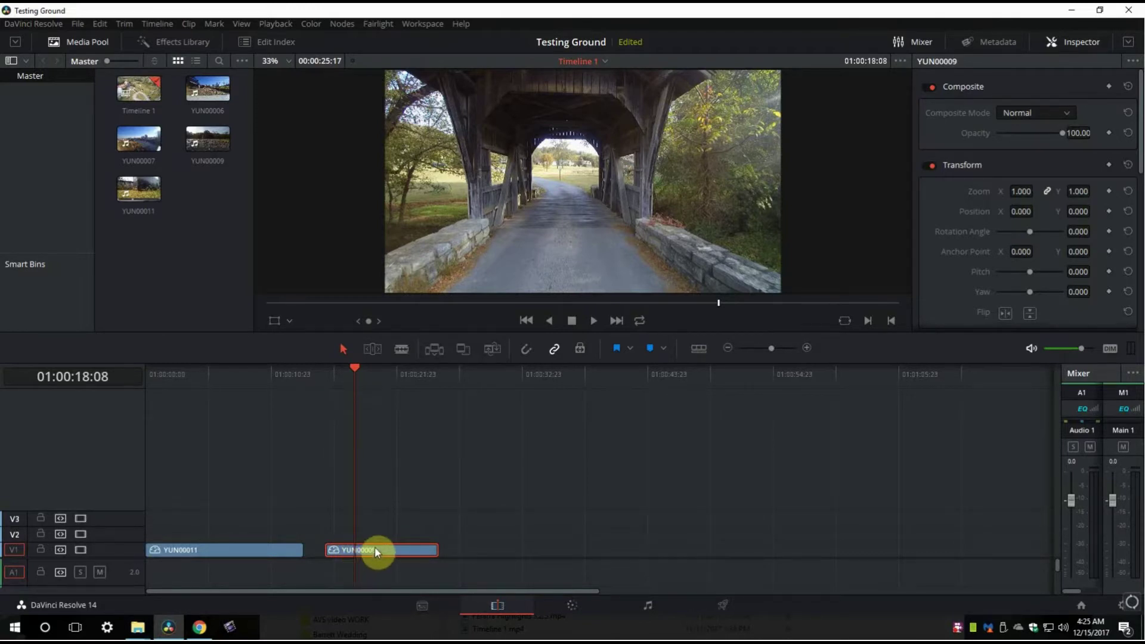
Change the YUN00009 clip's speed on the timeline to 386%.
{"action": "left_click", "coordinate": [295, 549]}
{"action": "left_click", "coordinate": [366, 552]}
{"action": "right_click", "coordinate": [366, 553]}
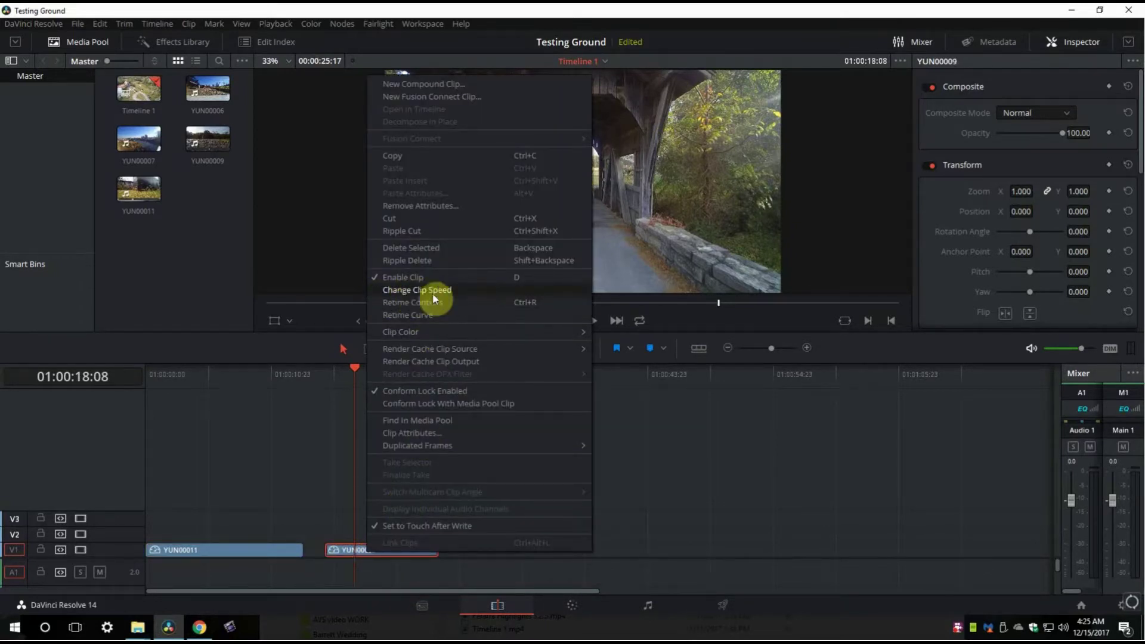
{"action": "left_click", "coordinate": [481, 290]}
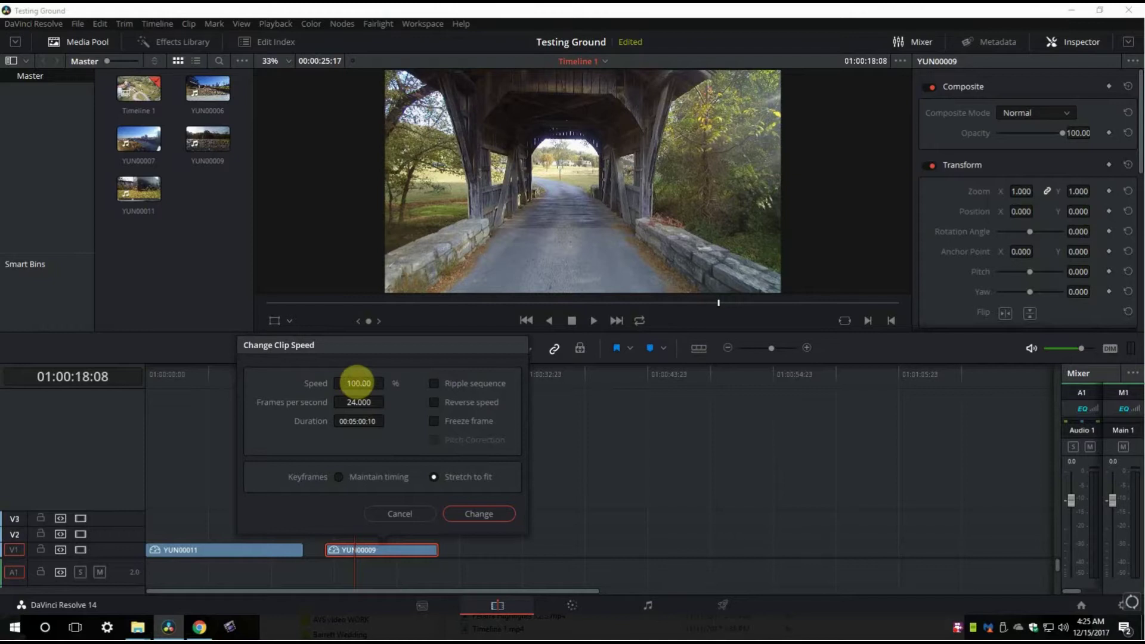
{"action": "left_click_drag", "start_coordinate": [356, 382], "coordinate": [445, 388]}
{"action": "left_click", "coordinate": [494, 514]}
Play the YUN00009 clip from its start to check the speed change.
{"action": "left_click", "coordinate": [327, 376]}
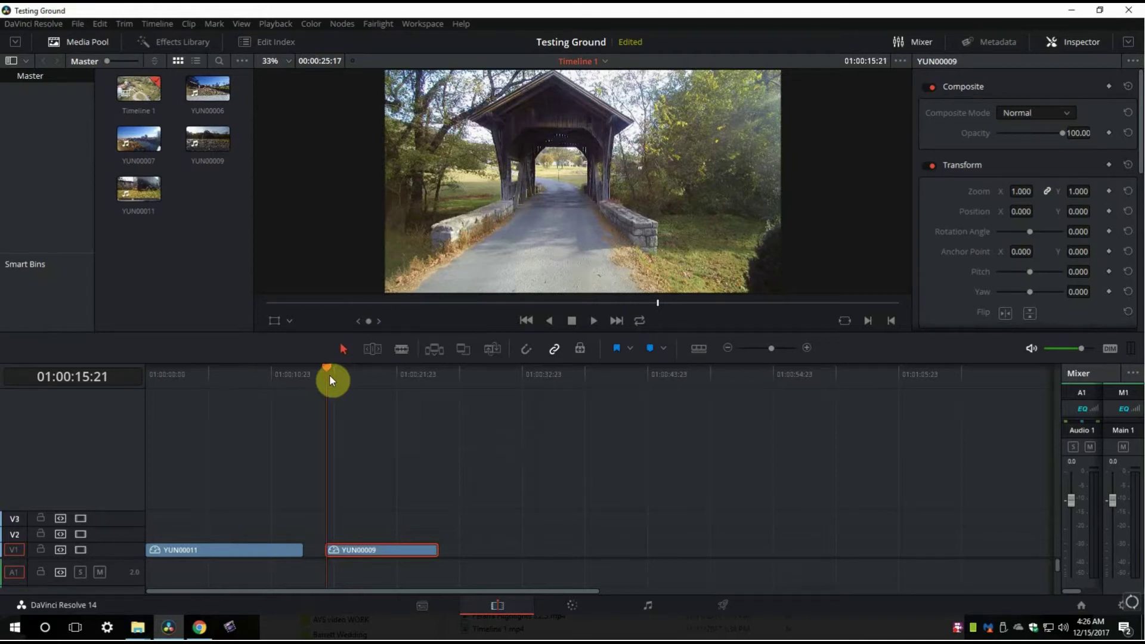
{"action": "key", "text": "space"}
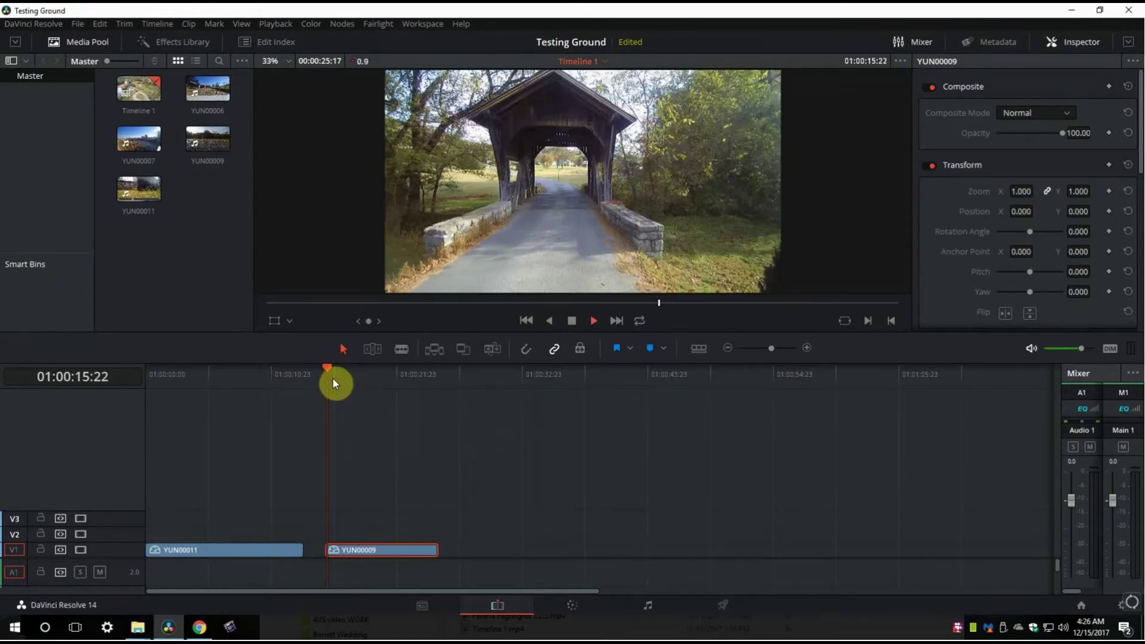
{"action": "key", "text": "space"}
{"action": "left_click", "coordinate": [330, 378]}
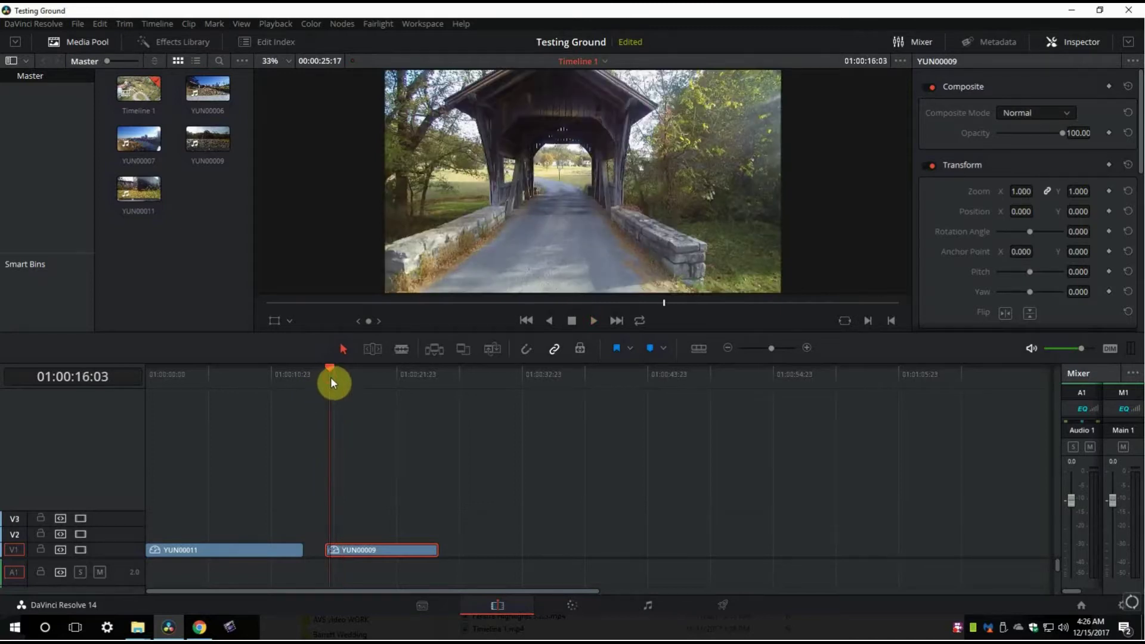
{"action": "key", "text": "space"}
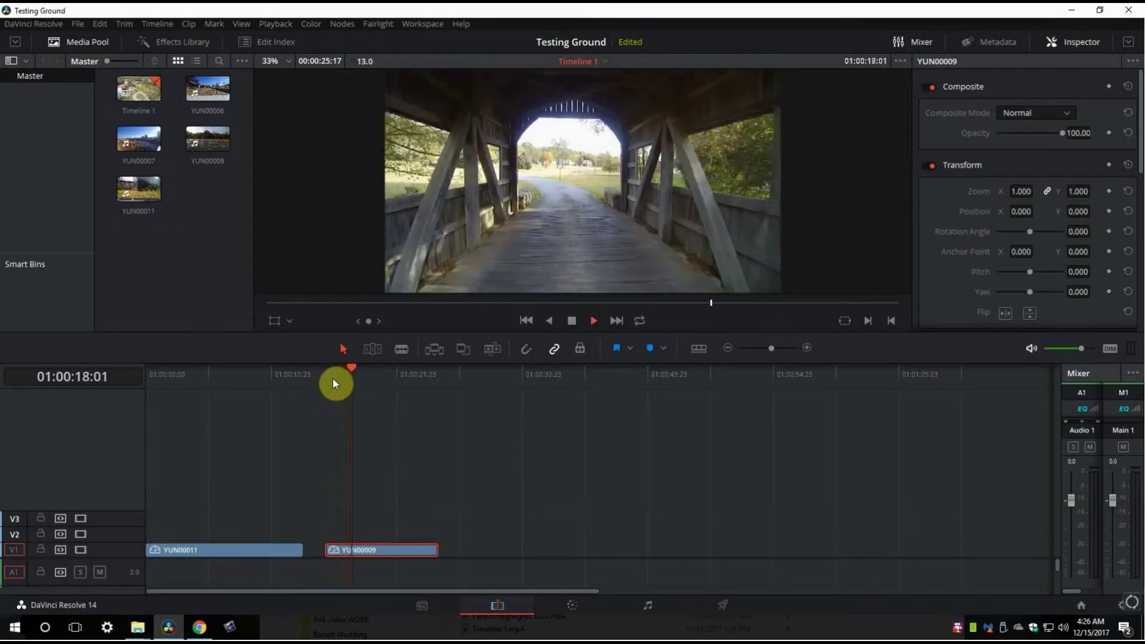
{"action": "key", "text": "space"}
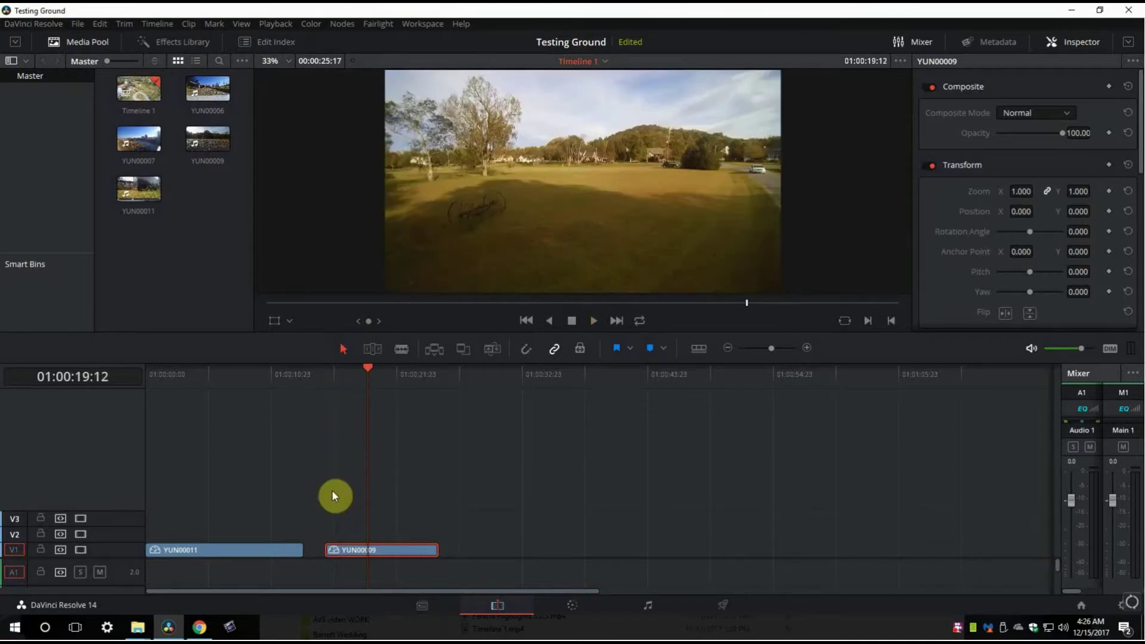
{"action": "right_click", "coordinate": [363, 548]}
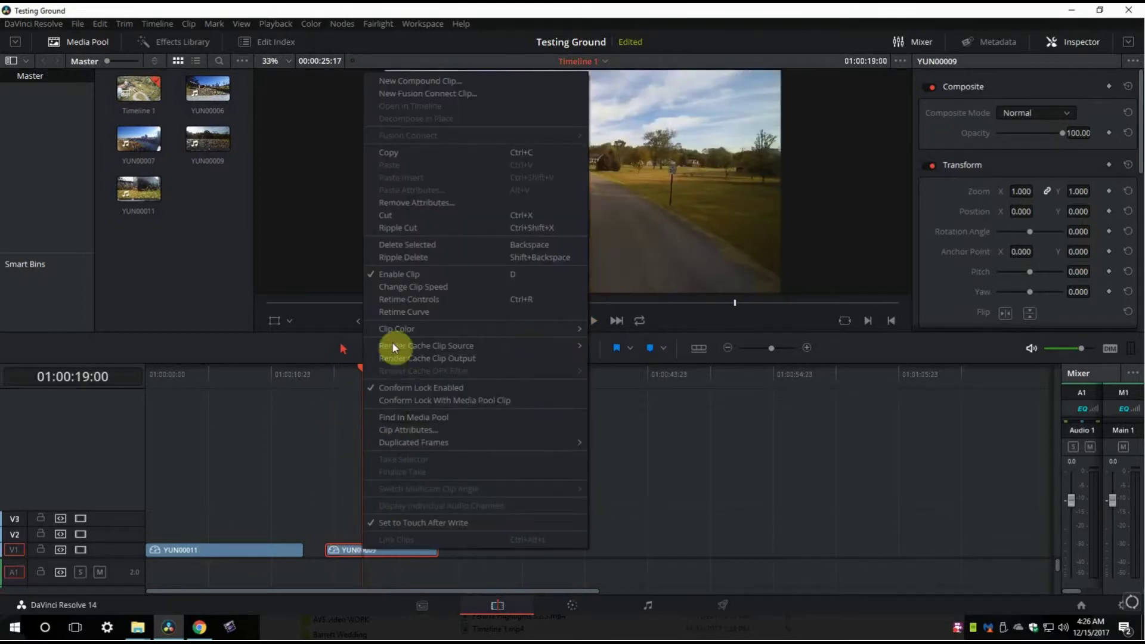
{"action": "left_click", "coordinate": [425, 287]}
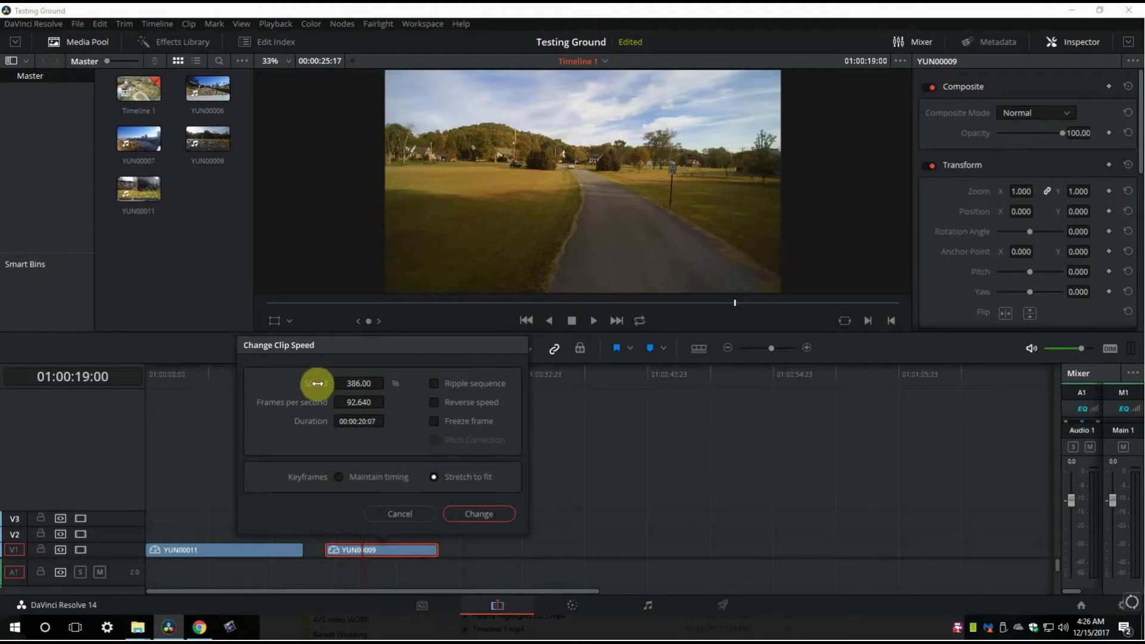
{"action": "double_click", "coordinate": [312, 382]}
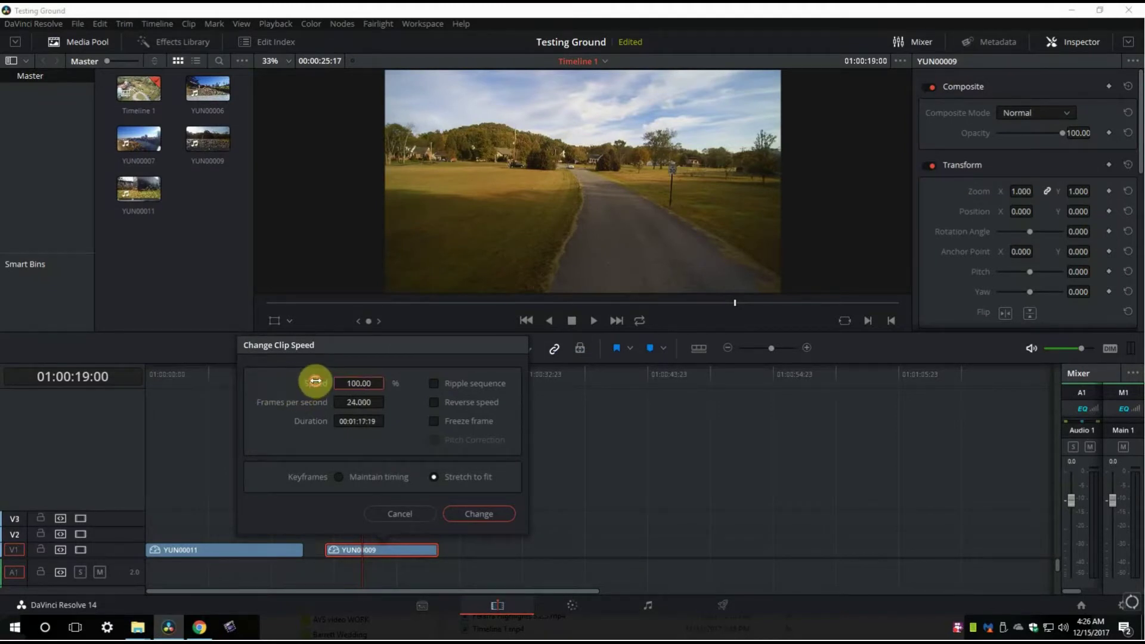
{"action": "left_click_drag", "start_coordinate": [359, 385], "coordinate": [337, 386]}
{"action": "left_click", "coordinate": [362, 383]}
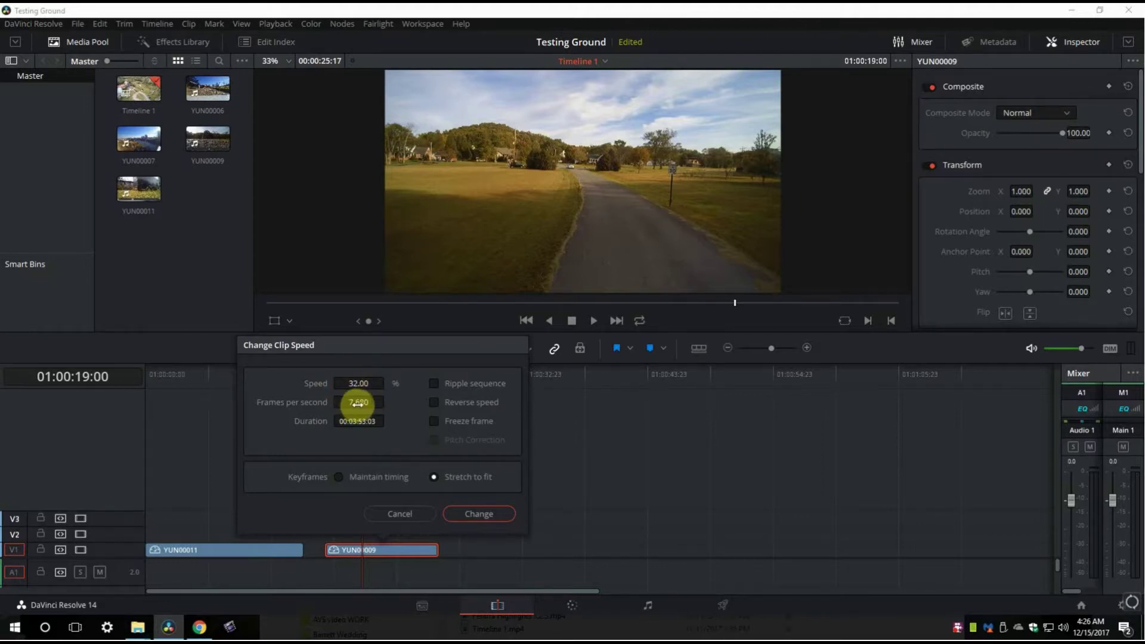
{"action": "left_click", "coordinate": [401, 515]}
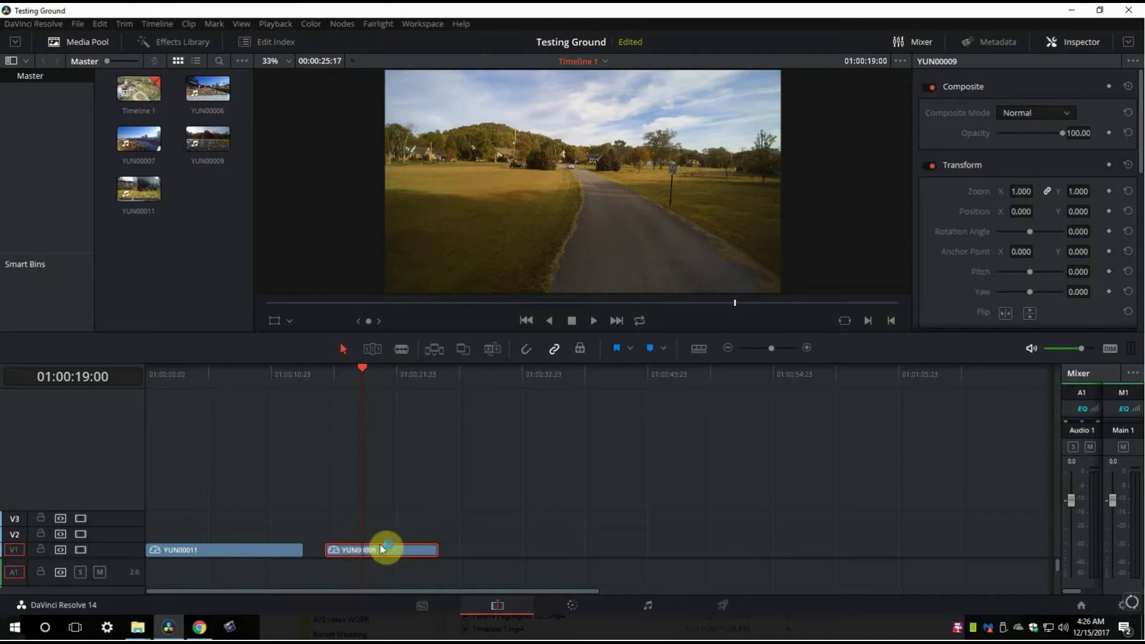
Change the YUN00009 clip's speed with keyframes set to Maintain timing, and play the result.
{"action": "right_click", "coordinate": [351, 551]}
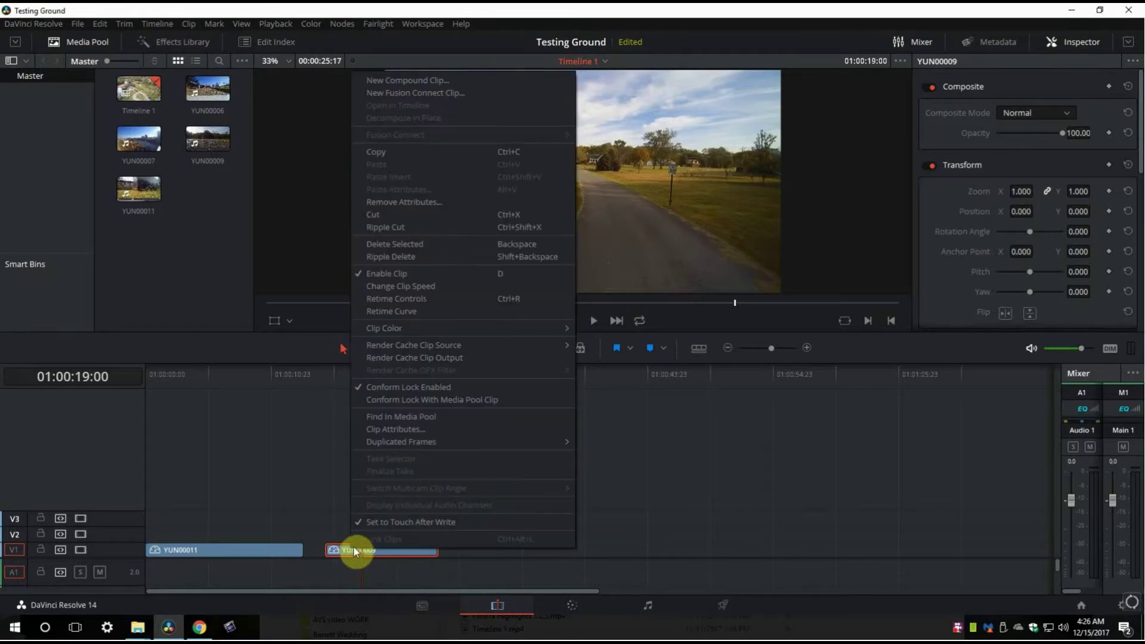
{"action": "left_click", "coordinate": [385, 287]}
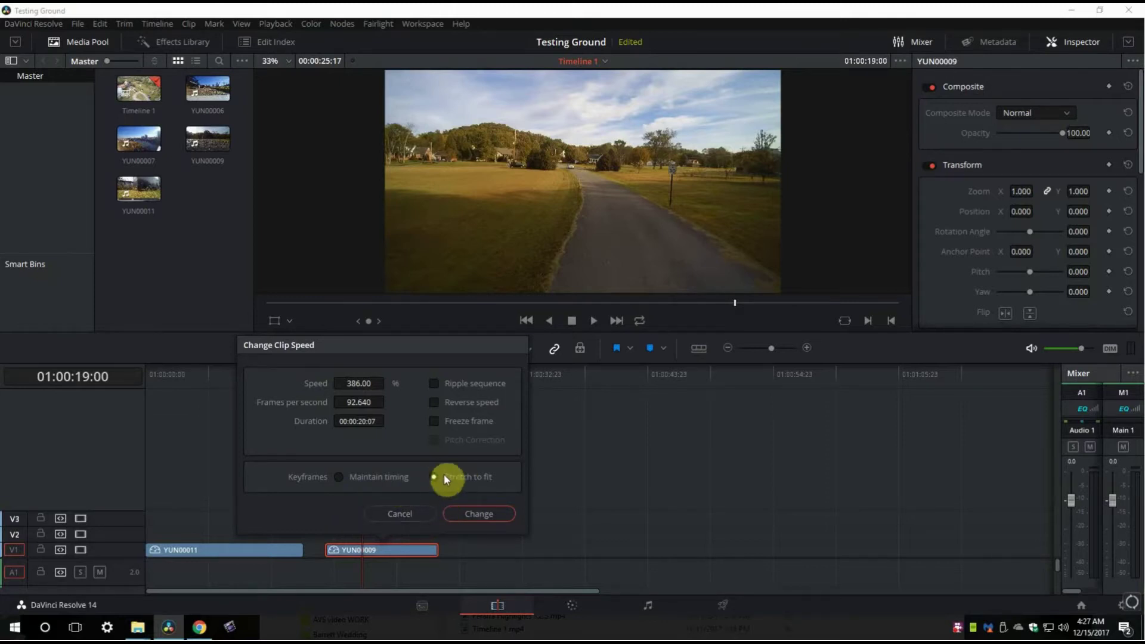
{"action": "left_click", "coordinate": [341, 478]}
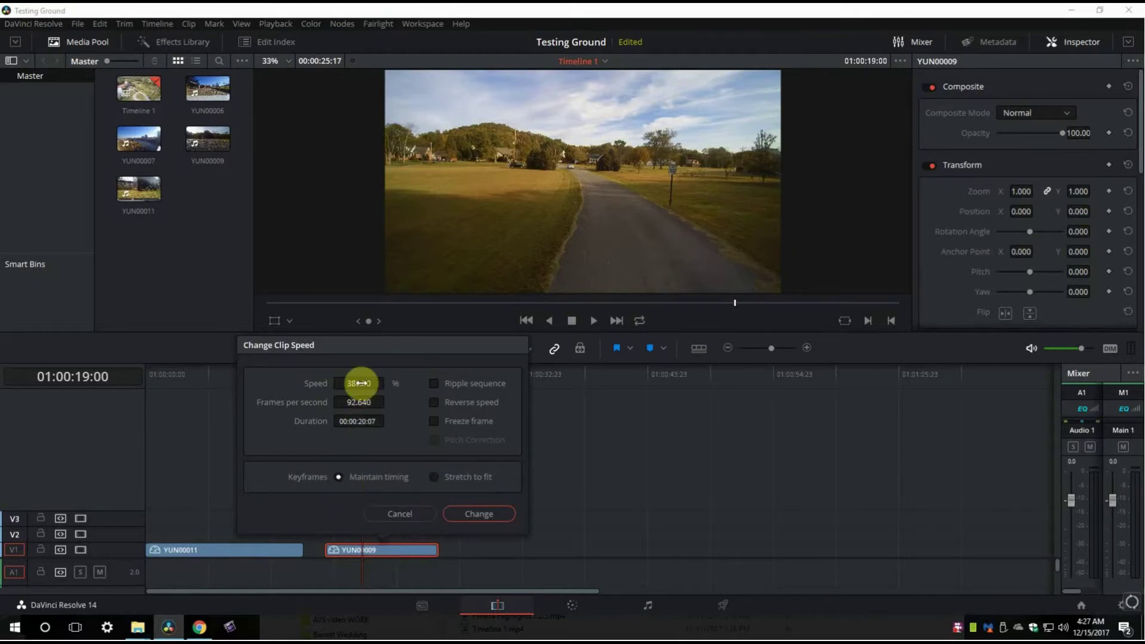
{"action": "left_click", "coordinate": [493, 513]}
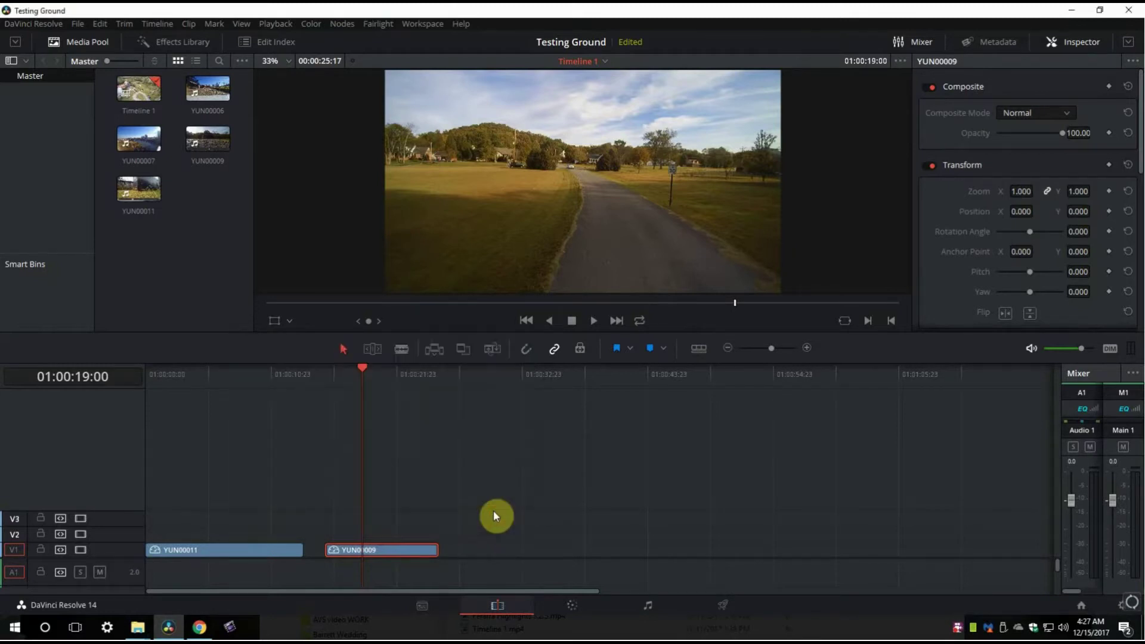
{"action": "key", "text": "space"}
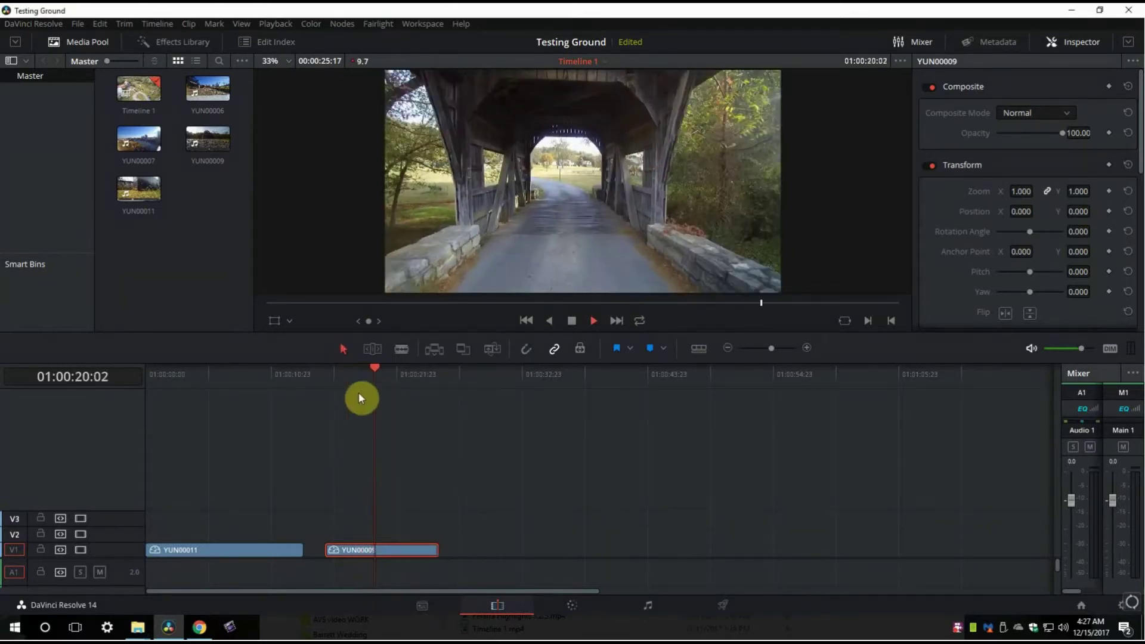
{"action": "key", "text": "space"}
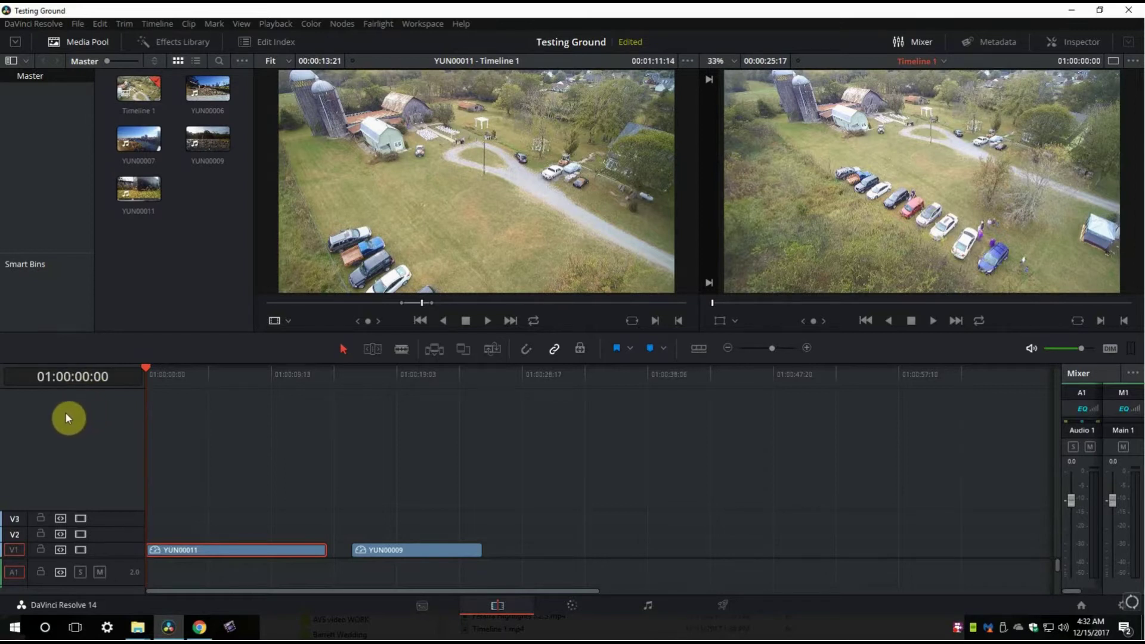
Save the project and play the YUN00011 clip through from the start of the timeline.
{"action": "key", "text": "ctrl+s"}
{"action": "left_click_drag", "start_coordinate": [145, 367], "coordinate": [113, 370]}
{"action": "key", "text": "space"}
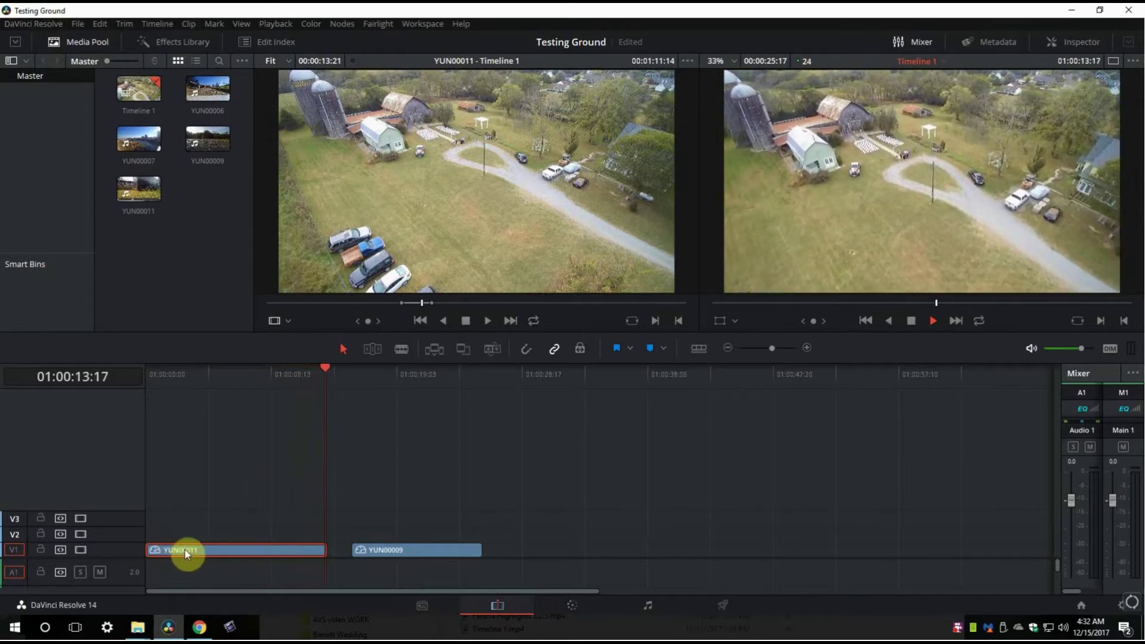
{"action": "key", "text": "space"}
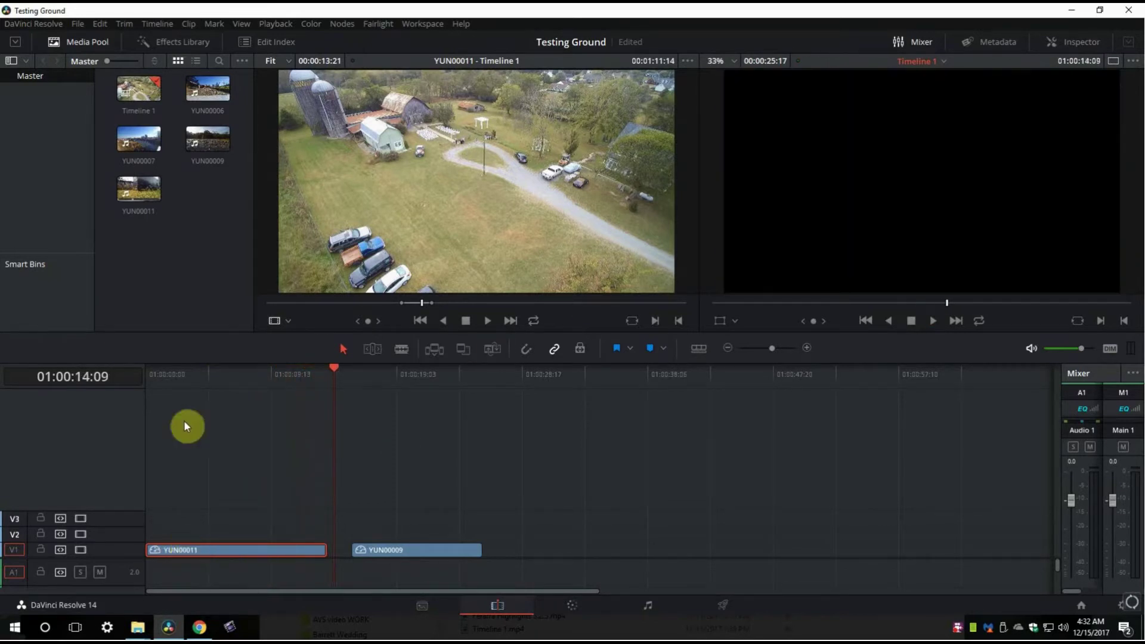
Replay the YUN00011 clip from near its start and scrub through to its end.
{"action": "left_click", "coordinate": [152, 385]}
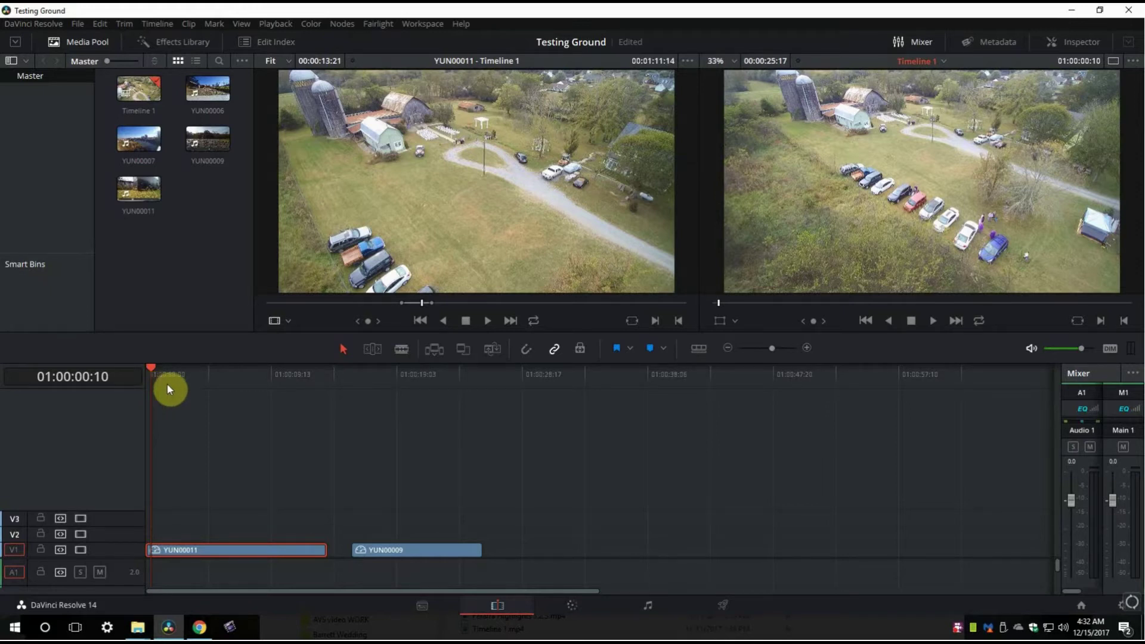
{"action": "key", "text": "space"}
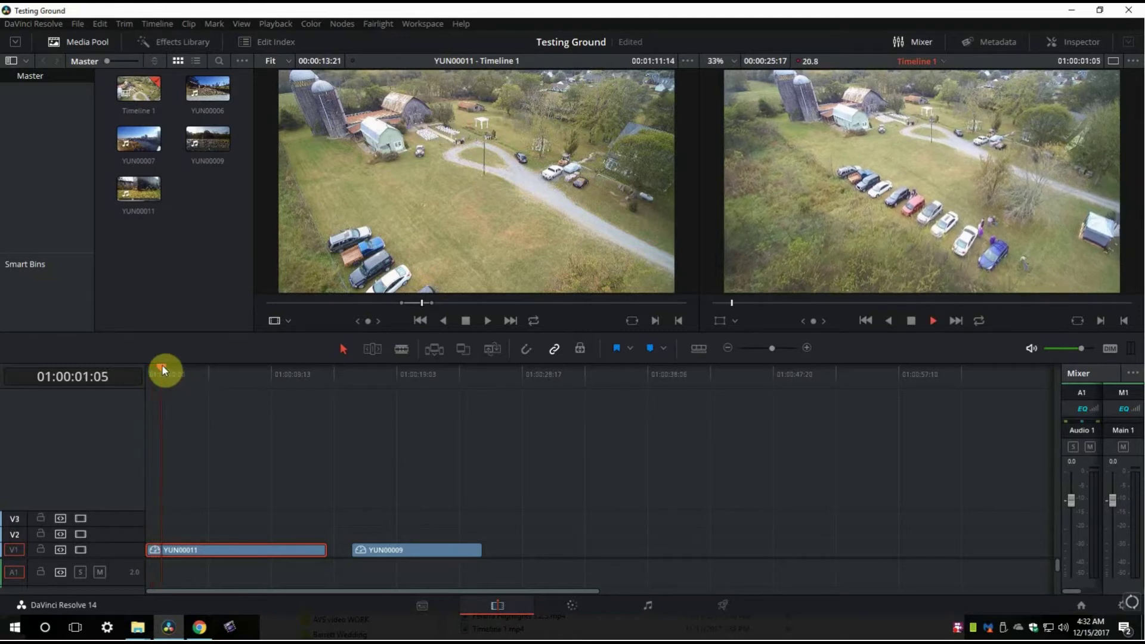
{"action": "left_click_drag", "start_coordinate": [162, 365], "coordinate": [315, 384]}
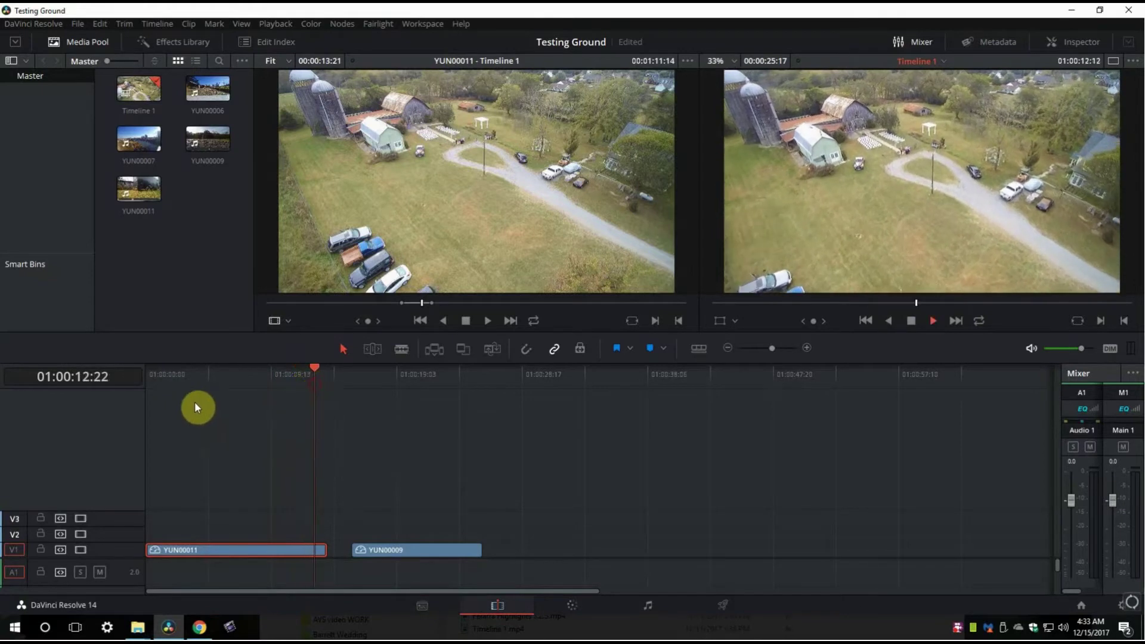
{"action": "key", "text": "space"}
{"action": "left_click", "coordinate": [168, 378]}
Show the retime controls and the retime curve for the YUN00011 clip on the timeline.
{"action": "left_click", "coordinate": [194, 546]}
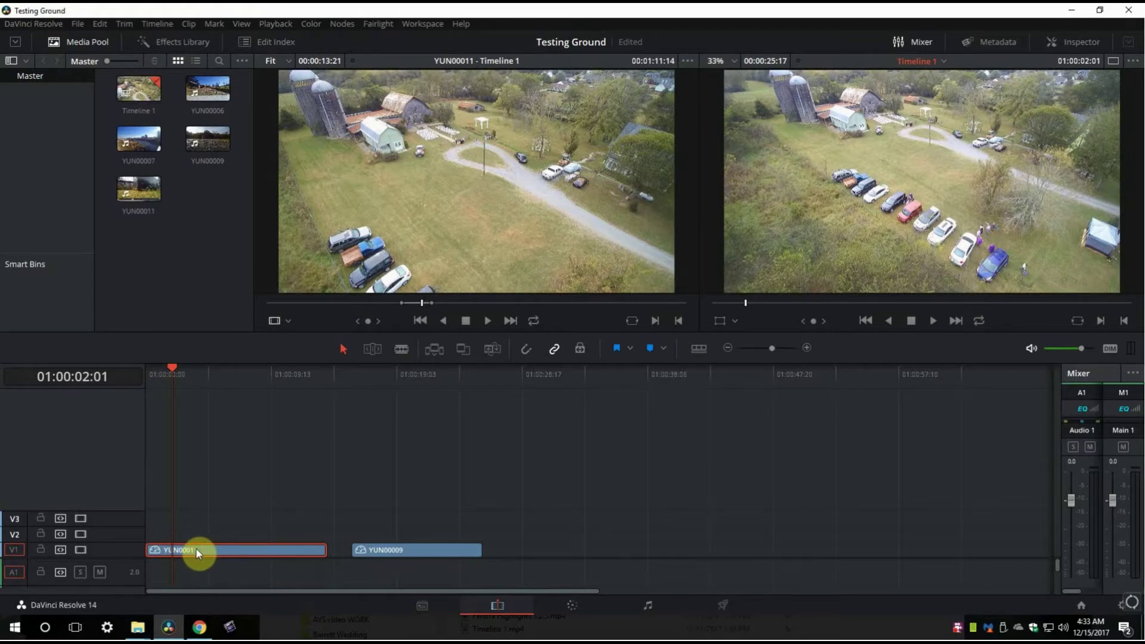
{"action": "right_click", "coordinate": [192, 545]}
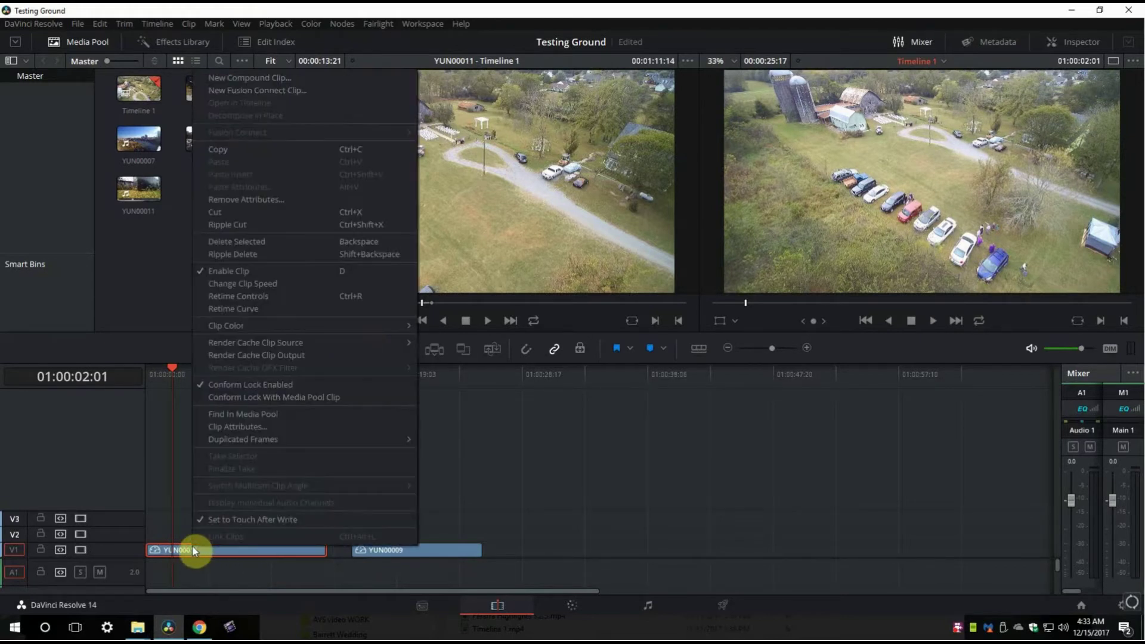
{"action": "left_click", "coordinate": [239, 297]}
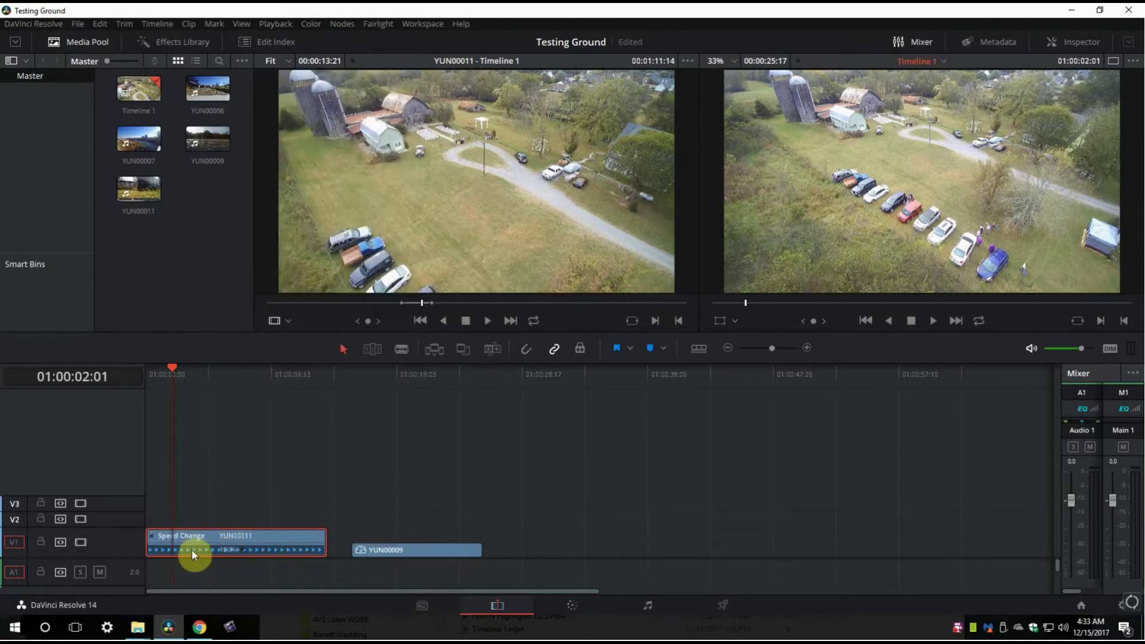
{"action": "right_click", "coordinate": [252, 535]}
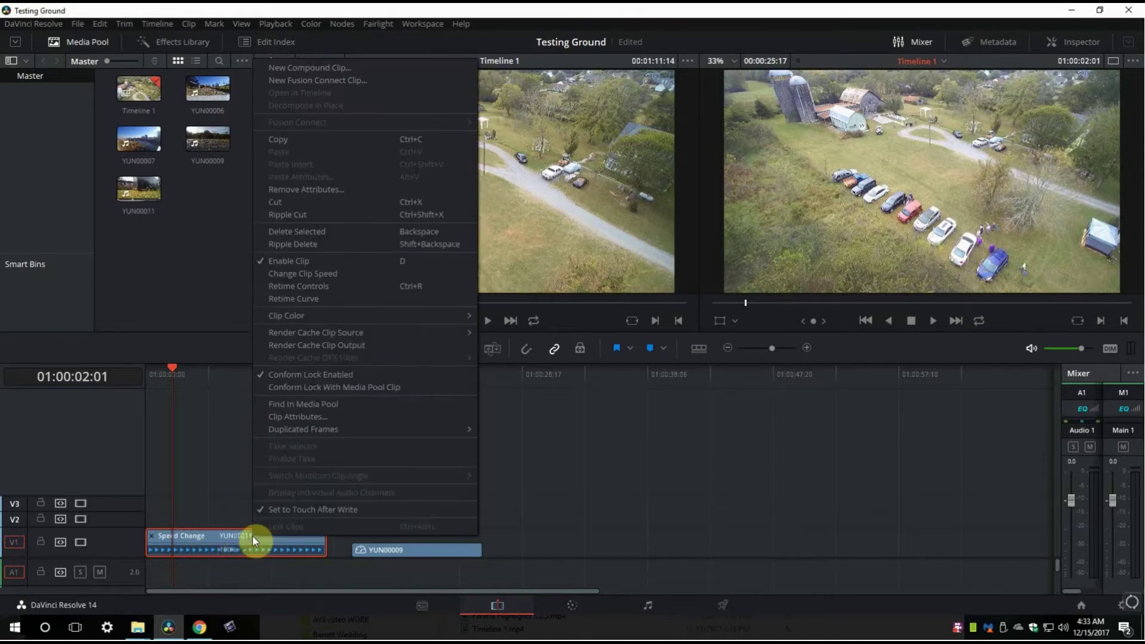
{"action": "left_click", "coordinate": [298, 299]}
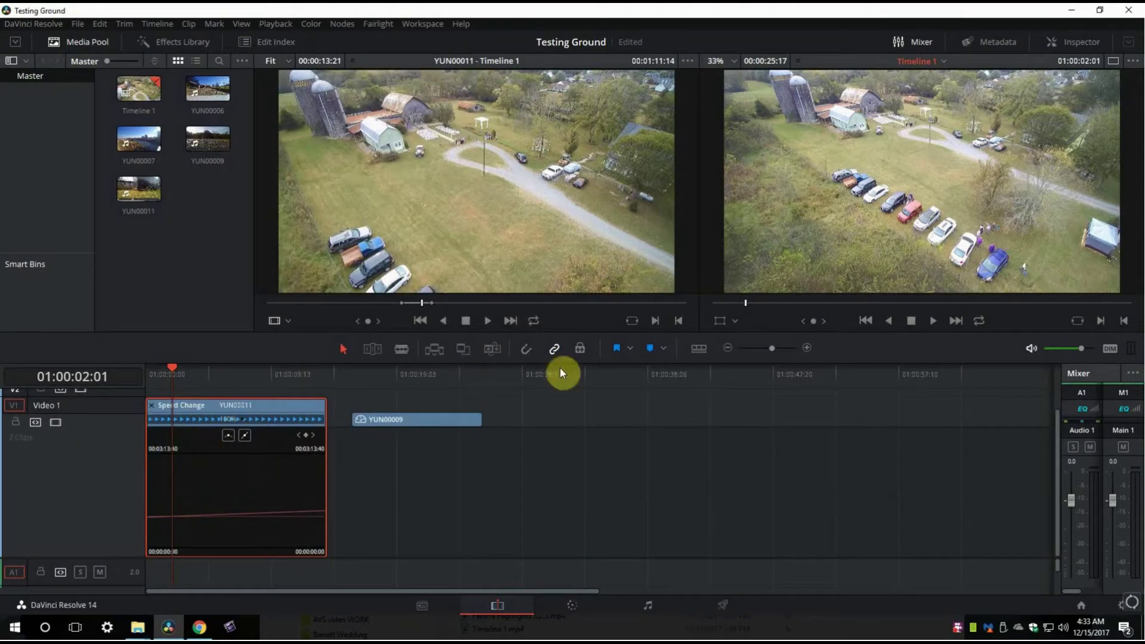
{"action": "left_click", "coordinate": [777, 348]}
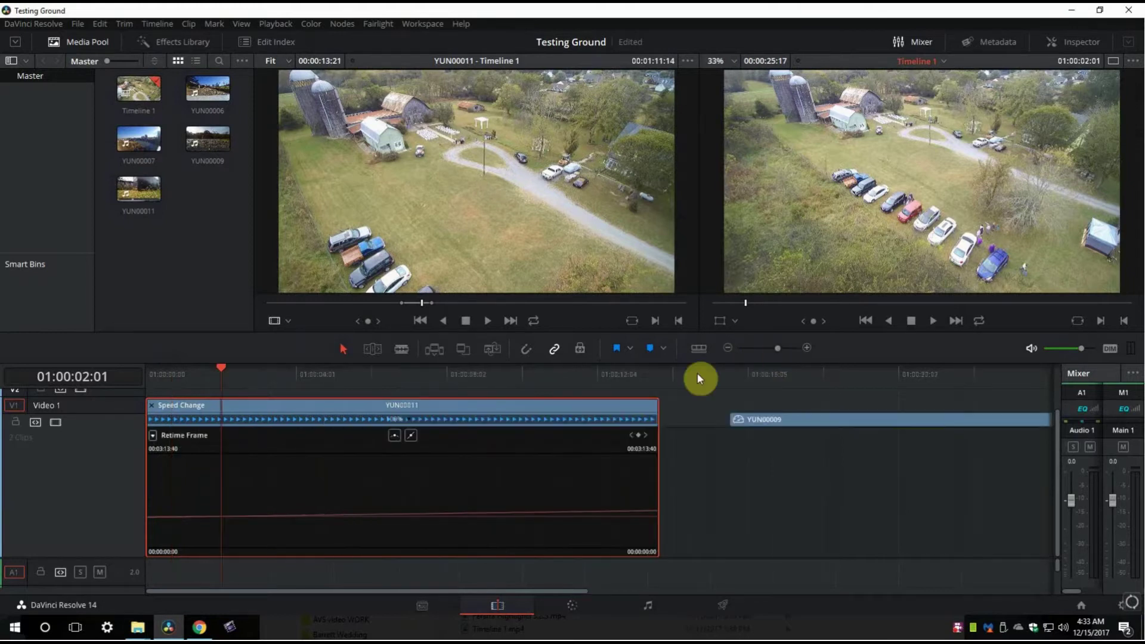
Try to switch the curve display of the YUN00011 clip from Retime Frame to Retime Speed.
{"action": "left_click", "coordinate": [153, 436]}
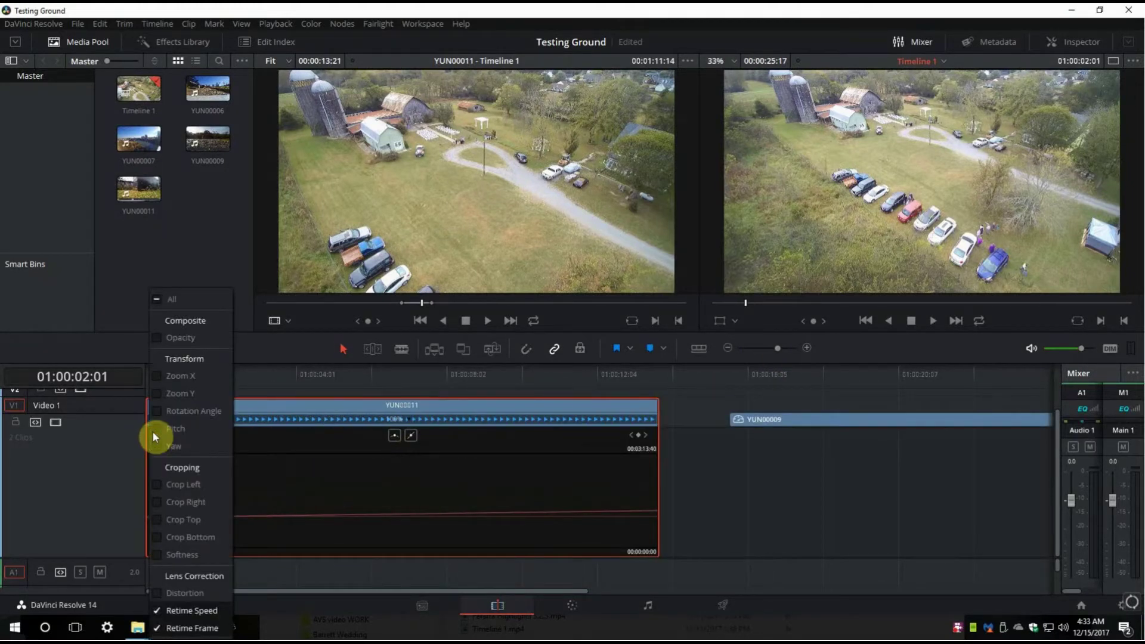
{"action": "left_click", "coordinate": [156, 610]}
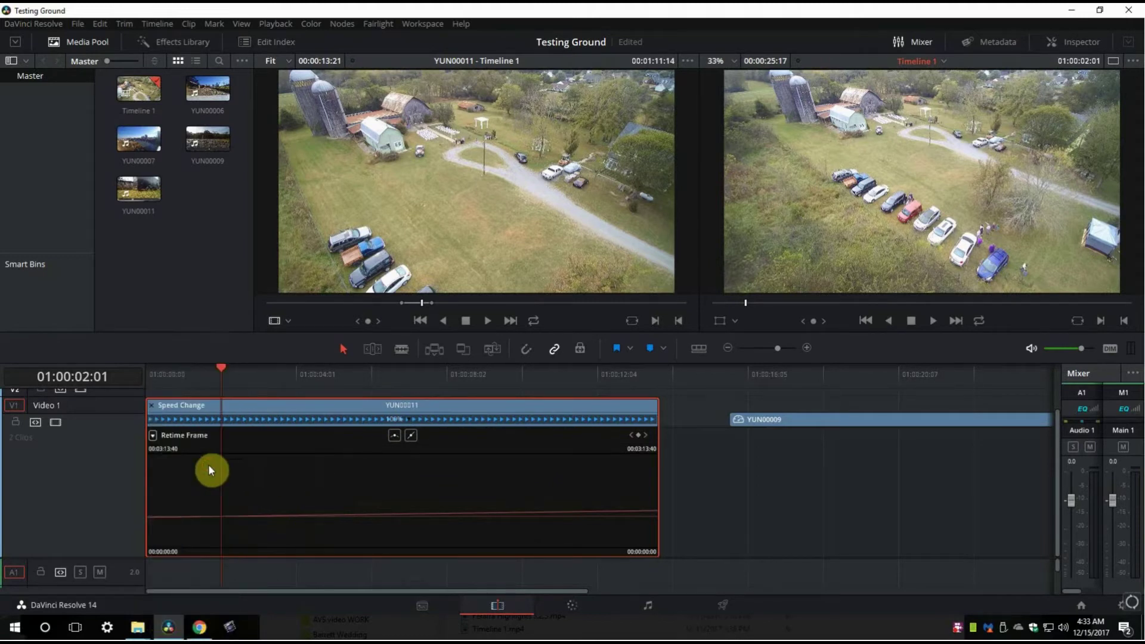
{"action": "left_click", "coordinate": [152, 436]}
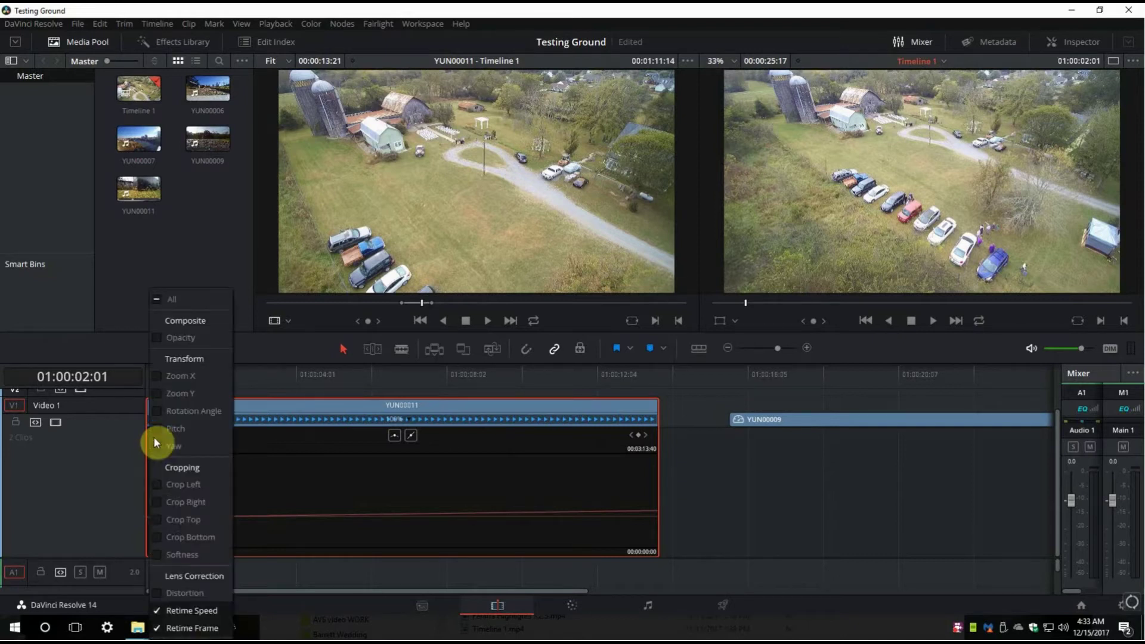
{"action": "left_click", "coordinate": [181, 610]}
{"action": "left_click", "coordinate": [355, 500]}
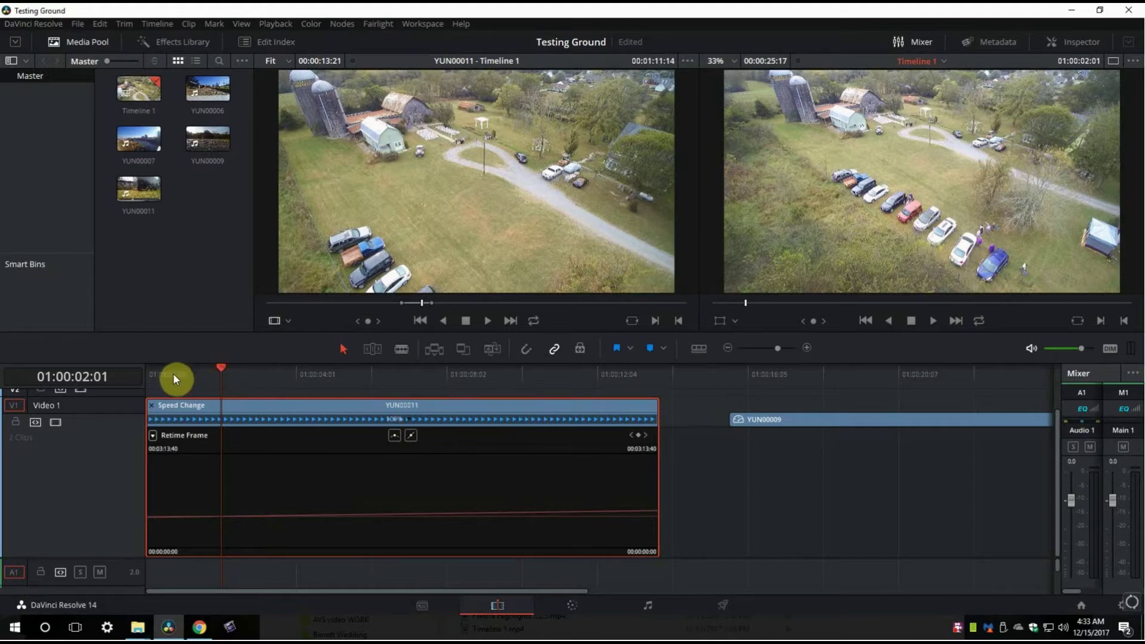
{"action": "left_click_drag", "start_coordinate": [159, 374], "coordinate": [226, 398]}
{"action": "left_click", "coordinate": [396, 379]}
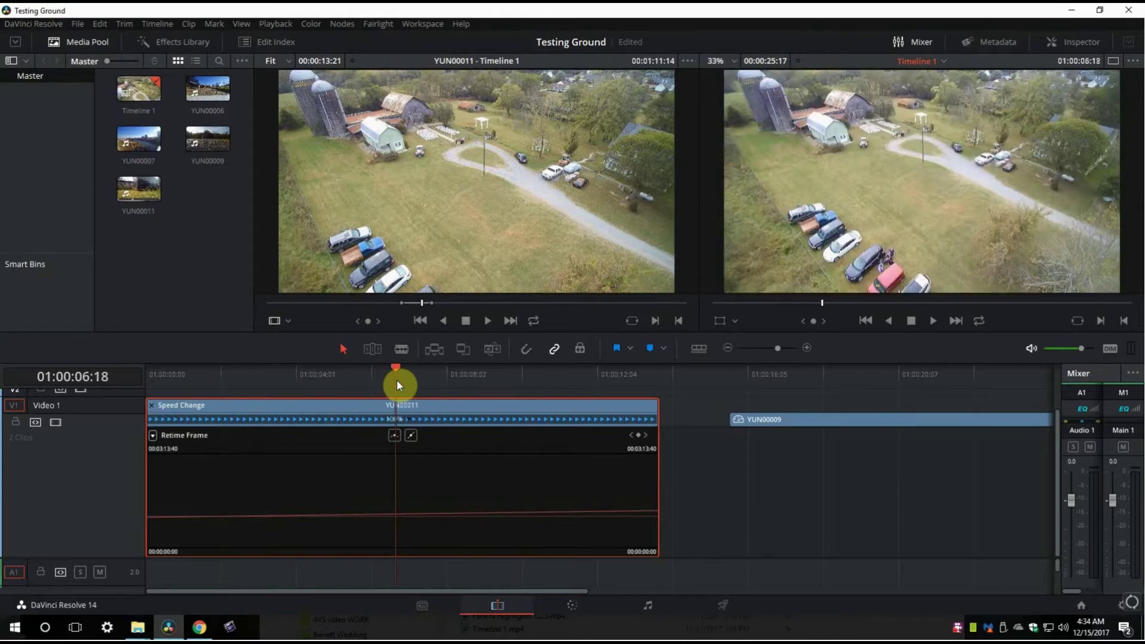
{"action": "key", "text": "ctrl+equal"}
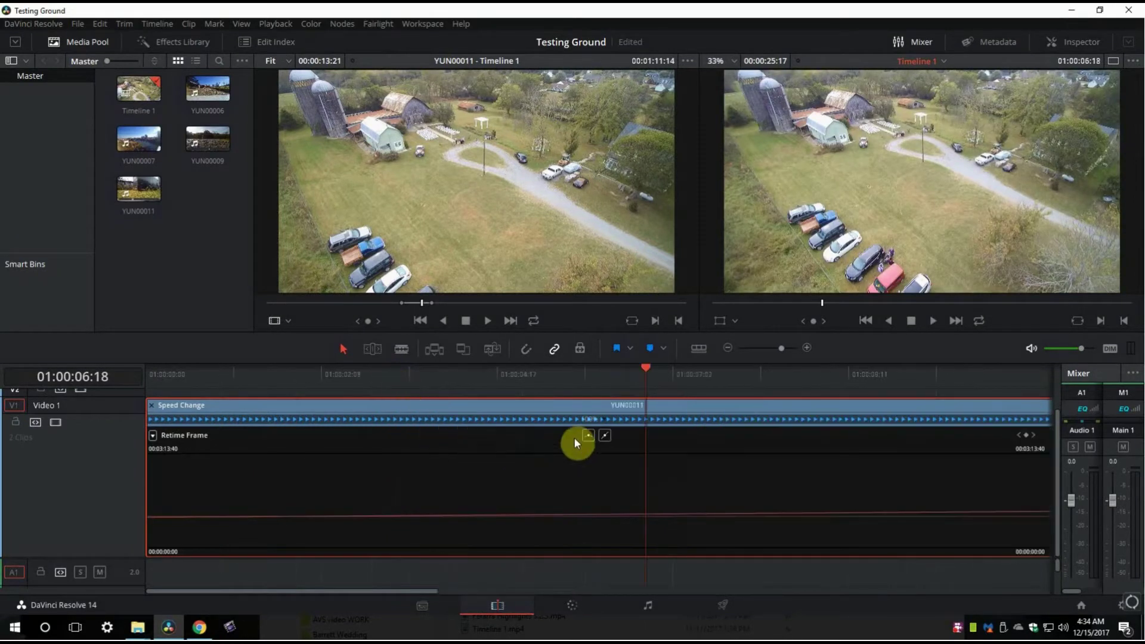
{"action": "key", "text": "ctrl+equal"}
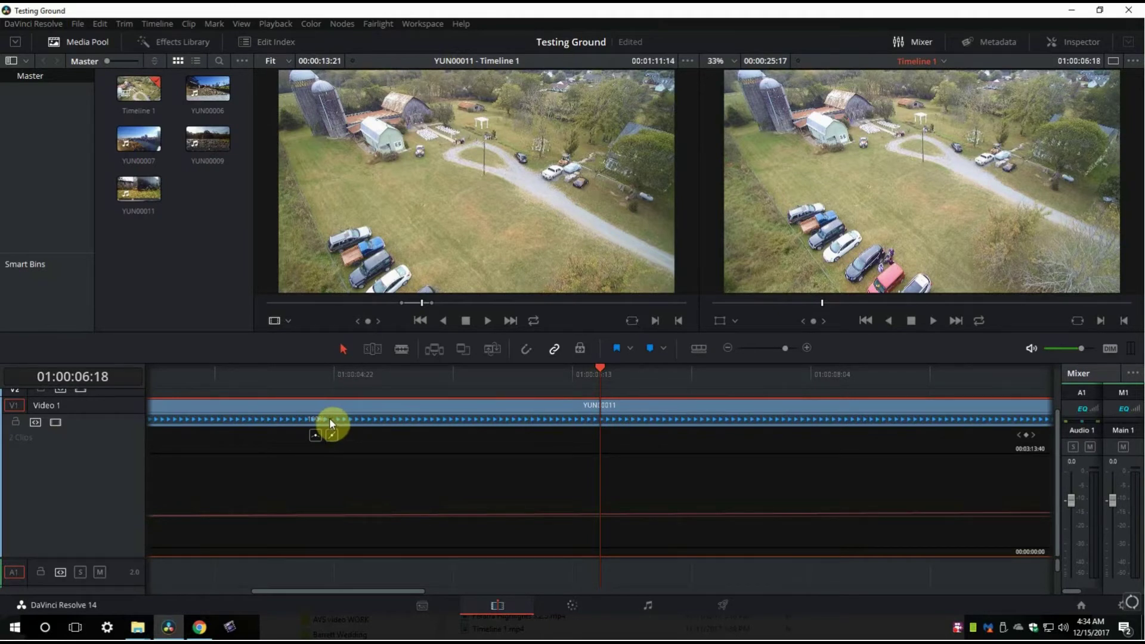
{"action": "key", "text": "ctrl+minus"}
{"action": "key", "text": "ctrl+minus"}
{"action": "key", "text": "ctrl+minus"}
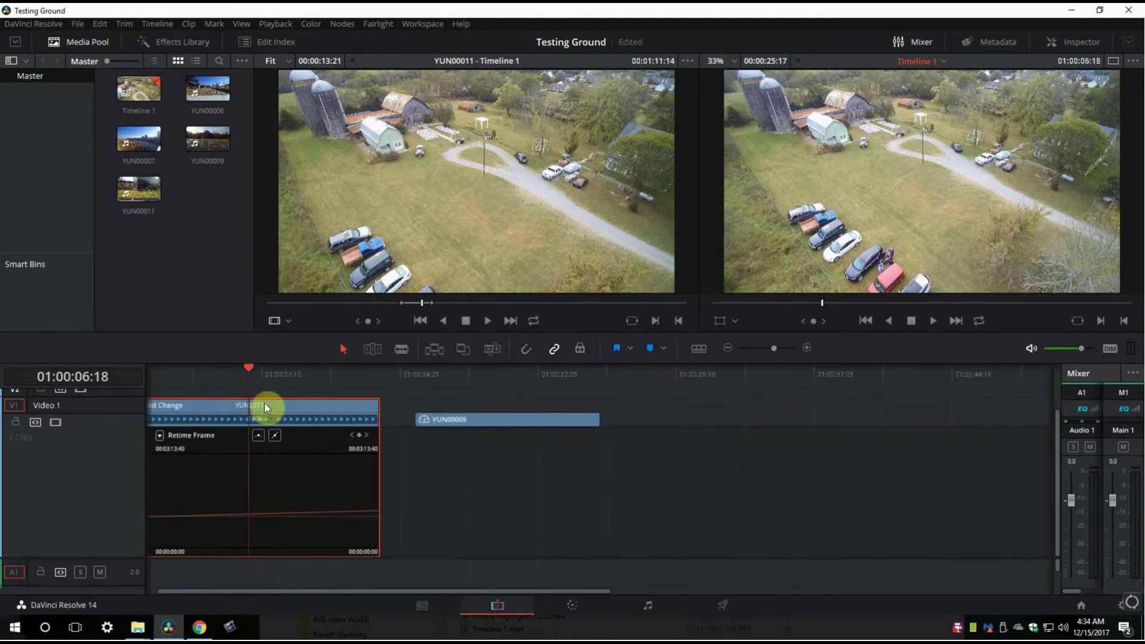
Add two speed points near the beginning of the YUN00011 clip, at 01:00:02:22 and 01:00:03:19.
{"action": "left_click", "coordinate": [163, 376]}
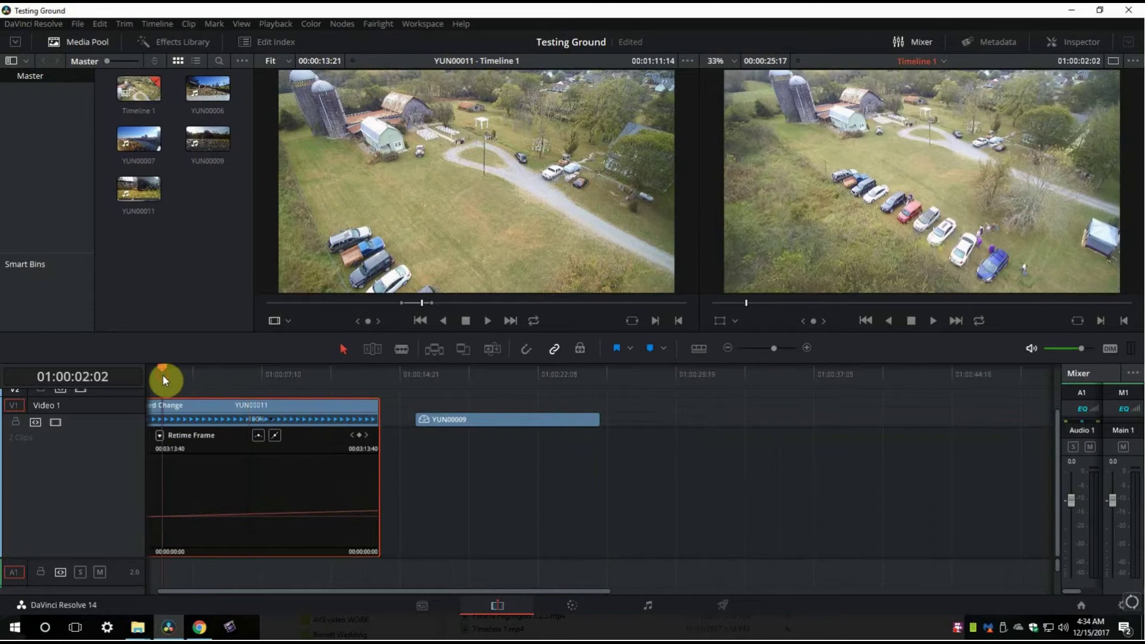
{"action": "left_click_drag", "start_coordinate": [162, 375], "coordinate": [179, 380]}
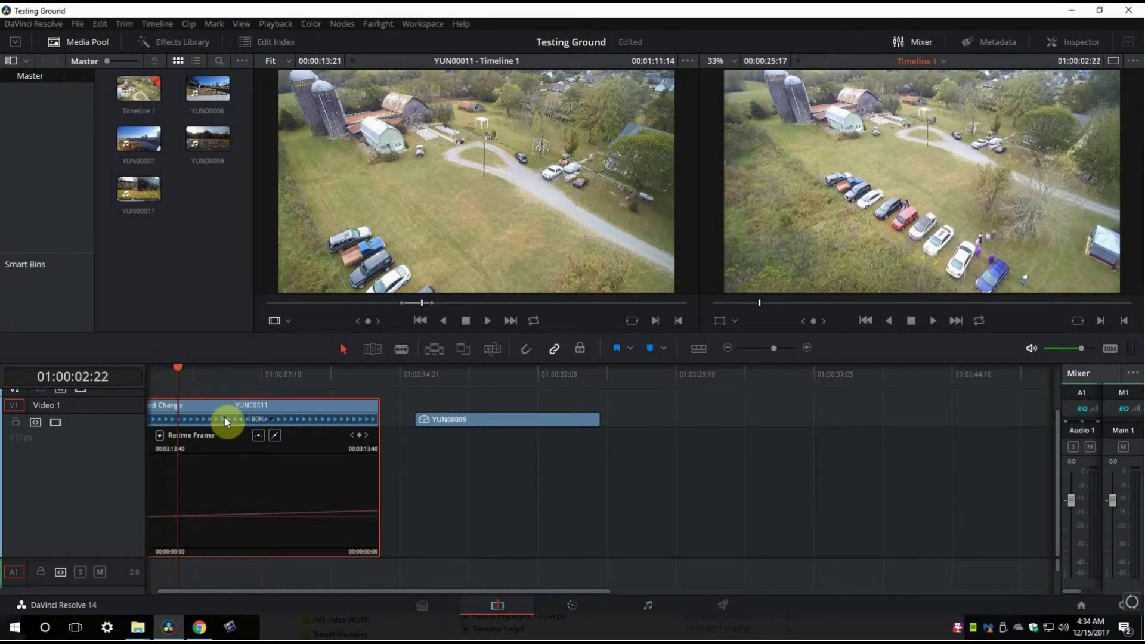
{"action": "left_click", "coordinate": [271, 419]}
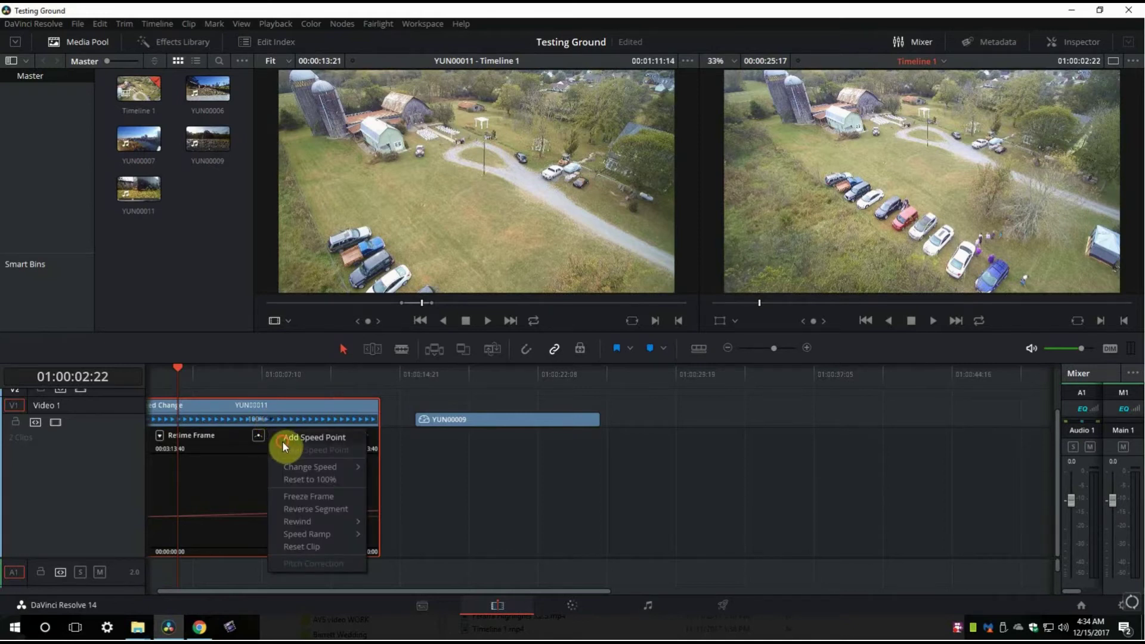
{"action": "left_click", "coordinate": [281, 440]}
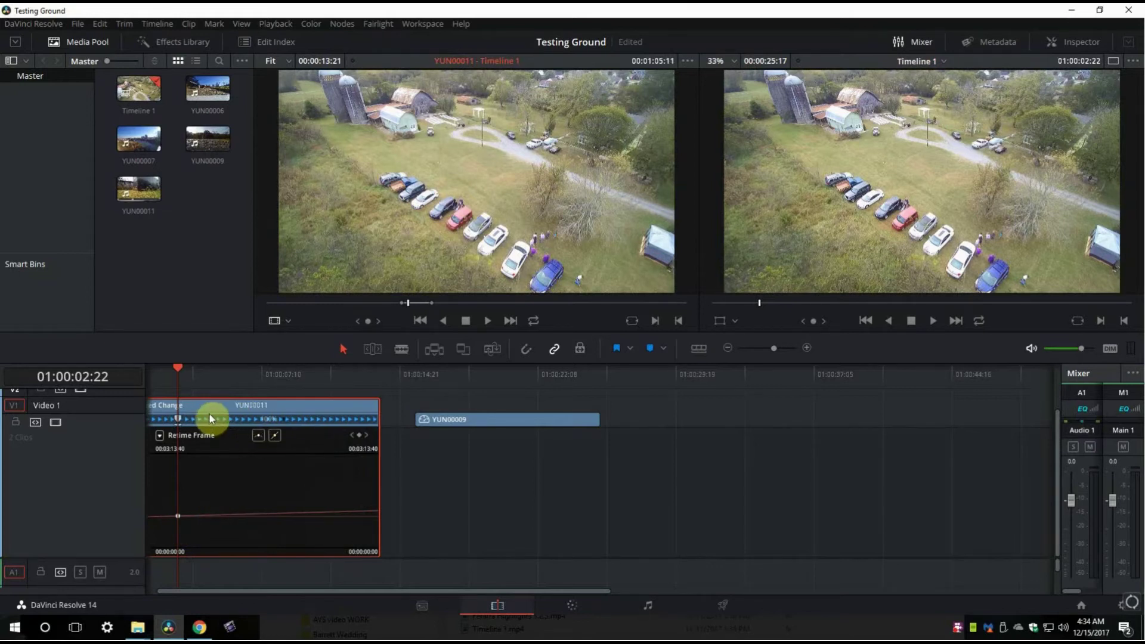
{"action": "left_click", "coordinate": [195, 381]}
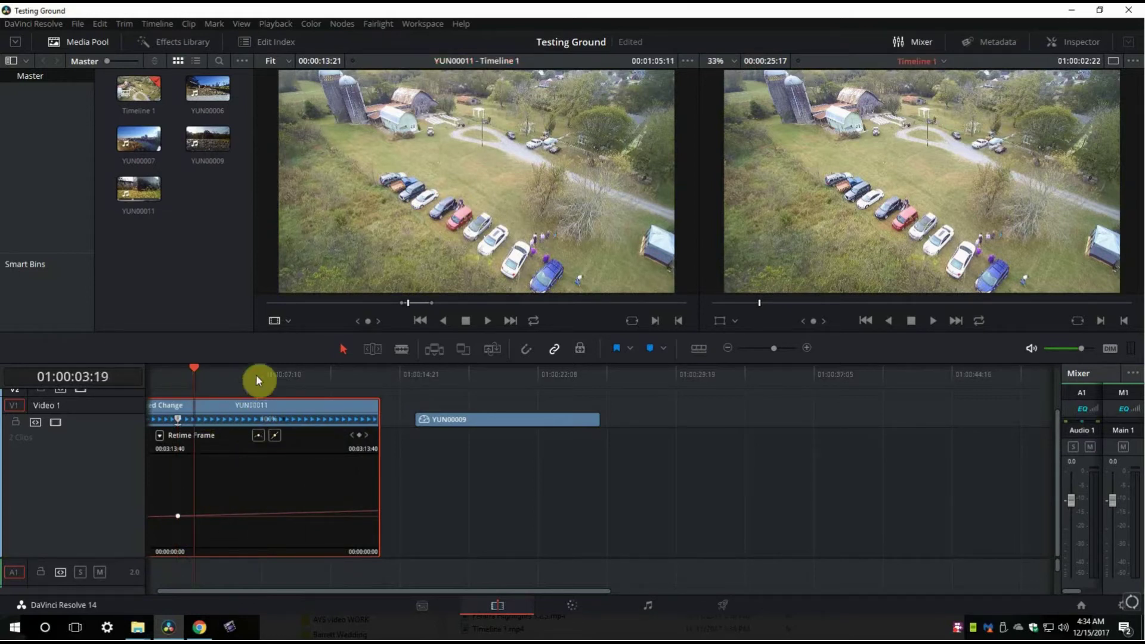
{"action": "right_click", "coordinate": [283, 417]}
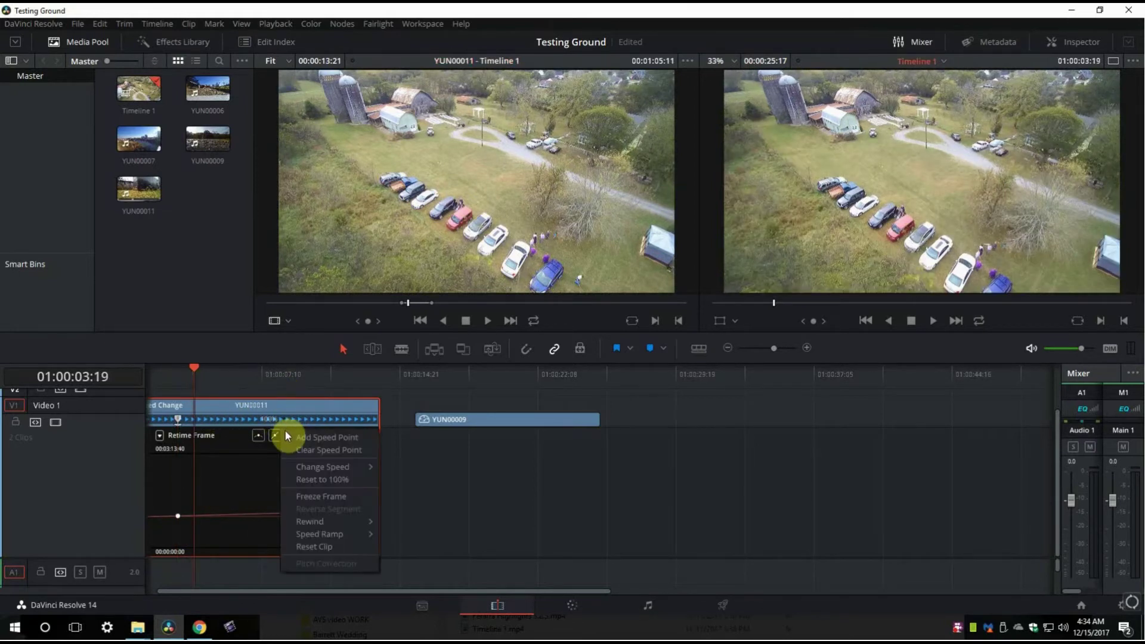
{"action": "left_click", "coordinate": [288, 434]}
{"action": "key", "text": "space"}
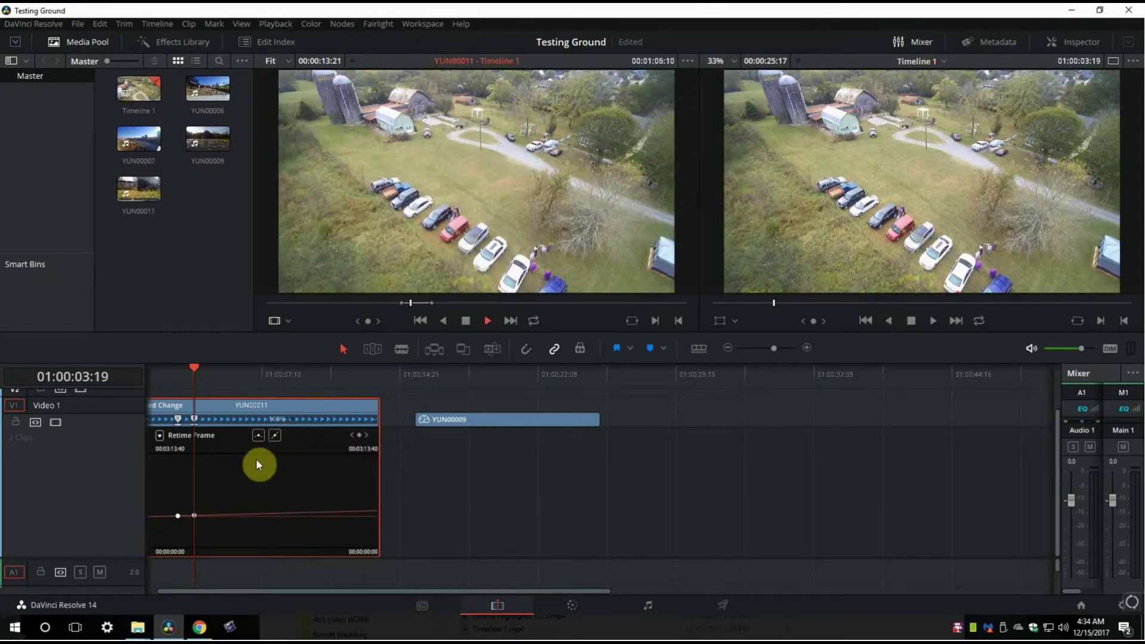
Add two more speed points towards the end of the YUN00011 clip, at 01:00:09:20 and 01:00:10:17.
{"action": "left_click", "coordinate": [259, 381]}
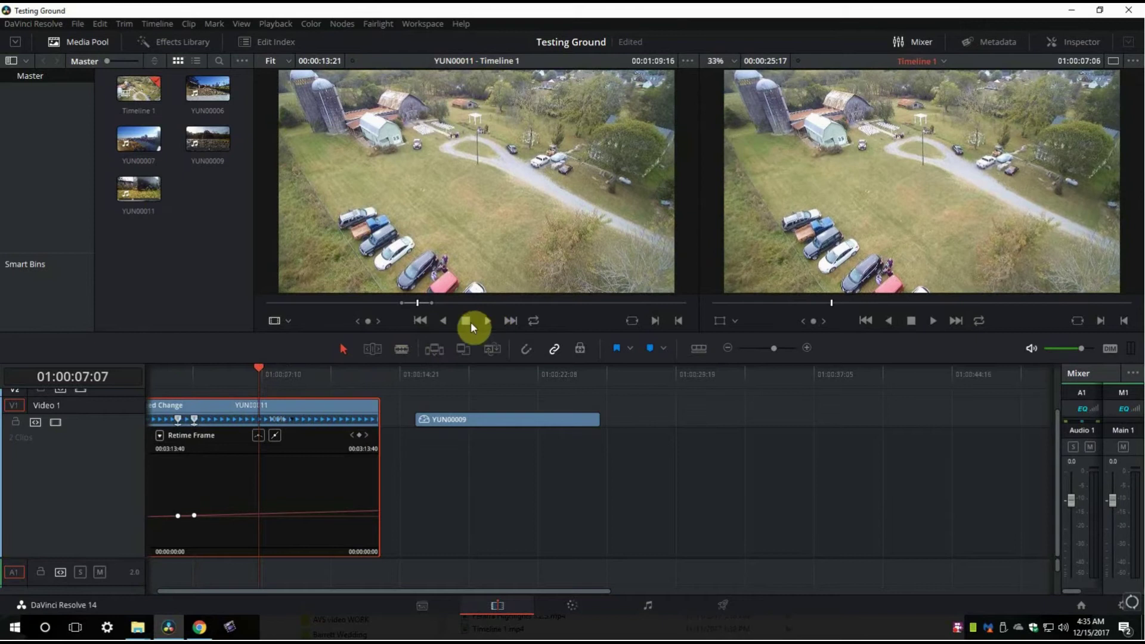
{"action": "left_click", "coordinate": [467, 322]}
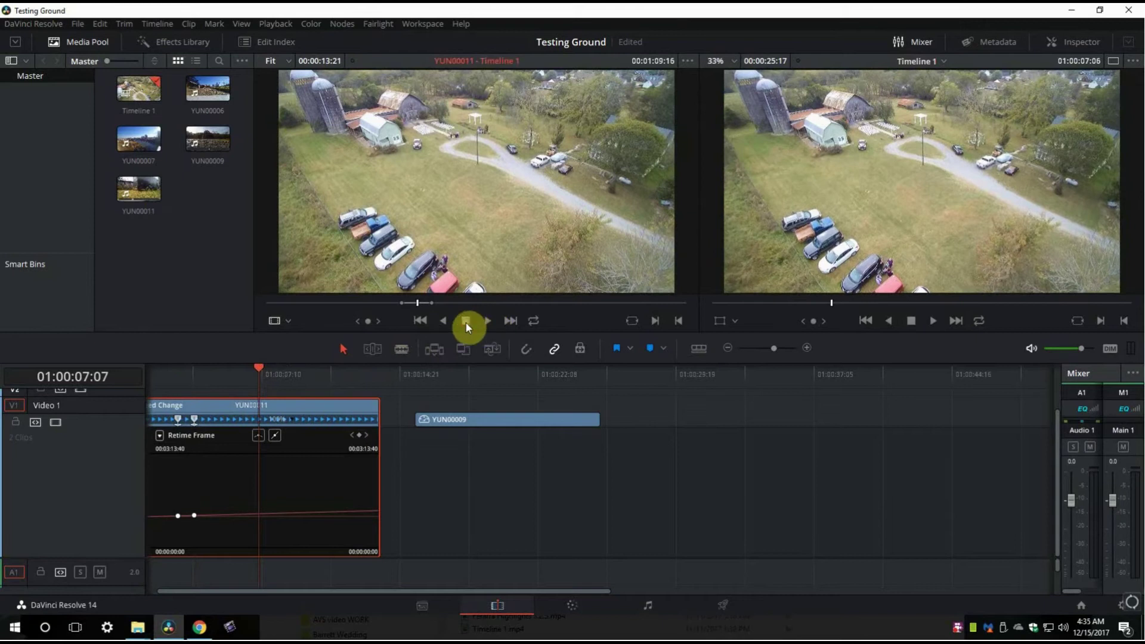
{"action": "left_click", "coordinate": [305, 406]}
{"action": "left_click", "coordinate": [306, 379]}
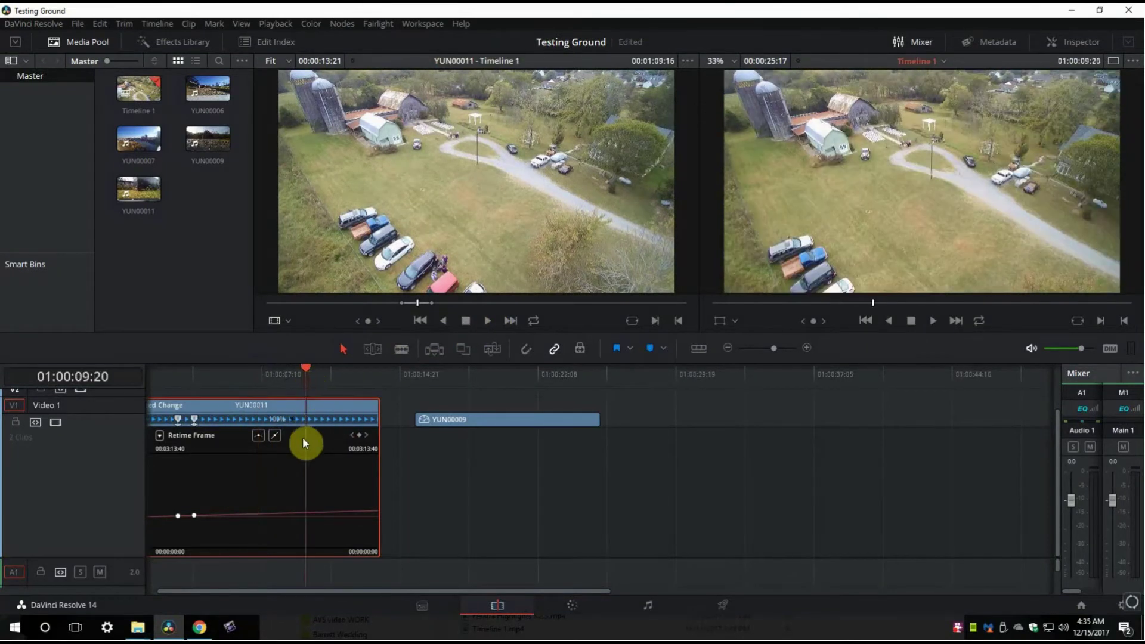
{"action": "right_click", "coordinate": [291, 416]}
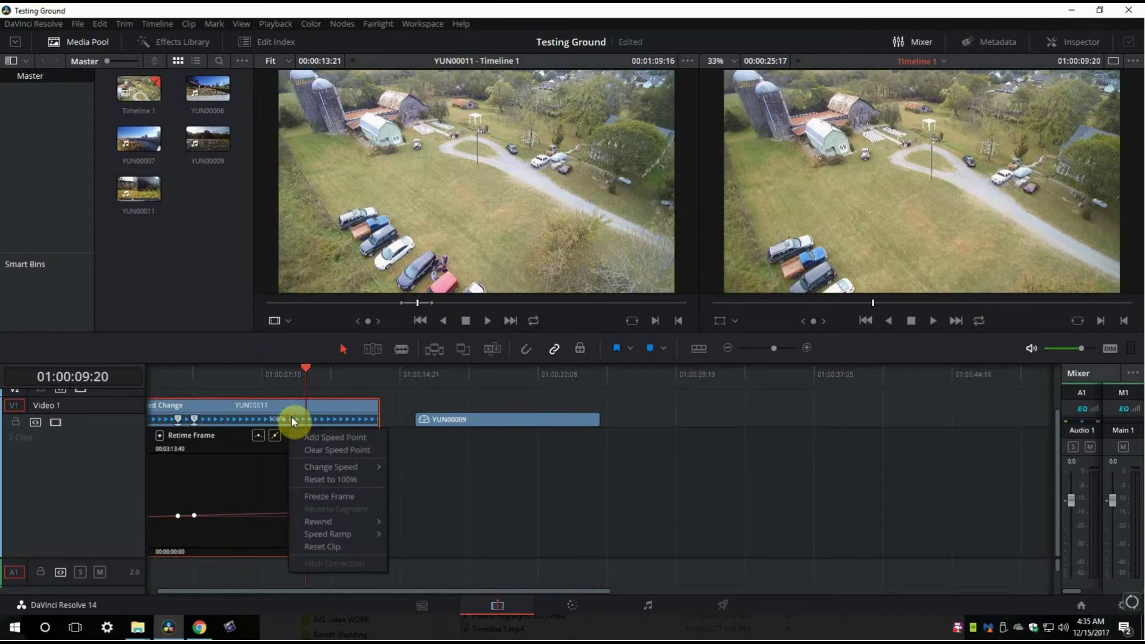
{"action": "left_click", "coordinate": [309, 438]}
{"action": "left_click", "coordinate": [322, 379]}
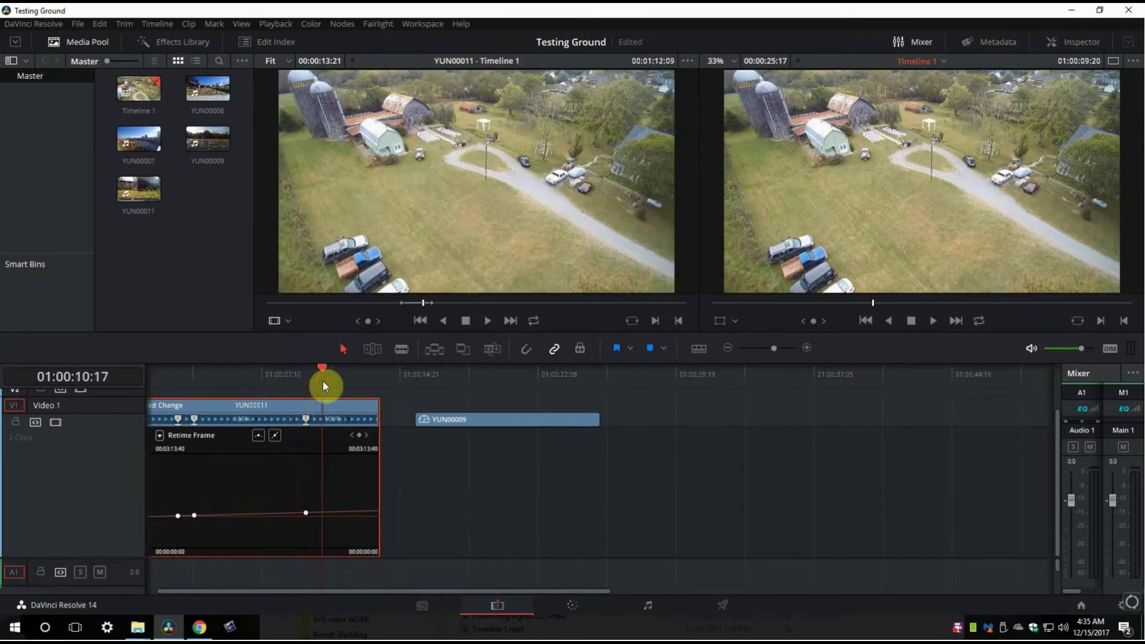
{"action": "right_click", "coordinate": [257, 419]}
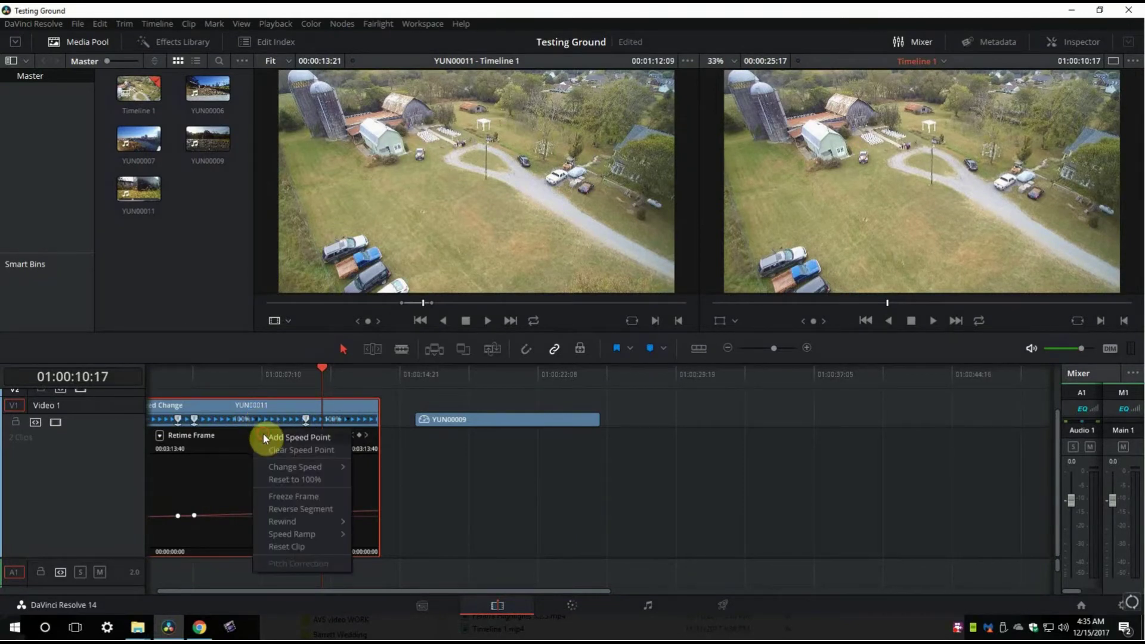
{"action": "left_click", "coordinate": [263, 437]}
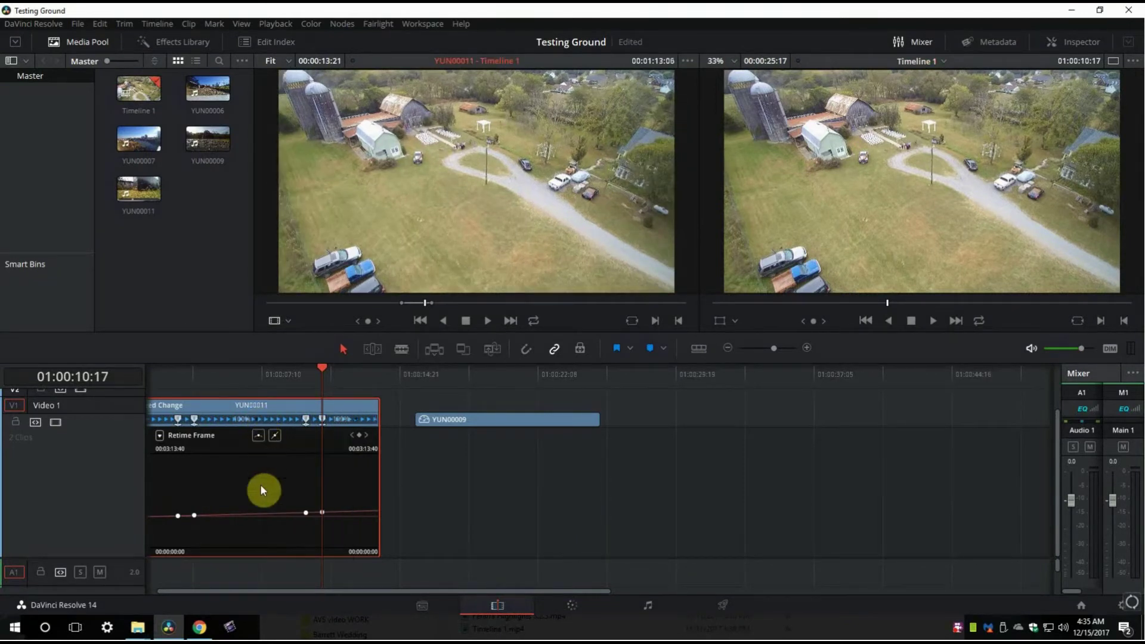
Turn off the Retime Frame curve so only Retime Speed is shown, and shift the clip's second speed point slightly along the curve.
{"action": "left_click", "coordinate": [247, 515]}
{"action": "left_click_drag", "start_coordinate": [304, 368], "coordinate": [41, 398]}
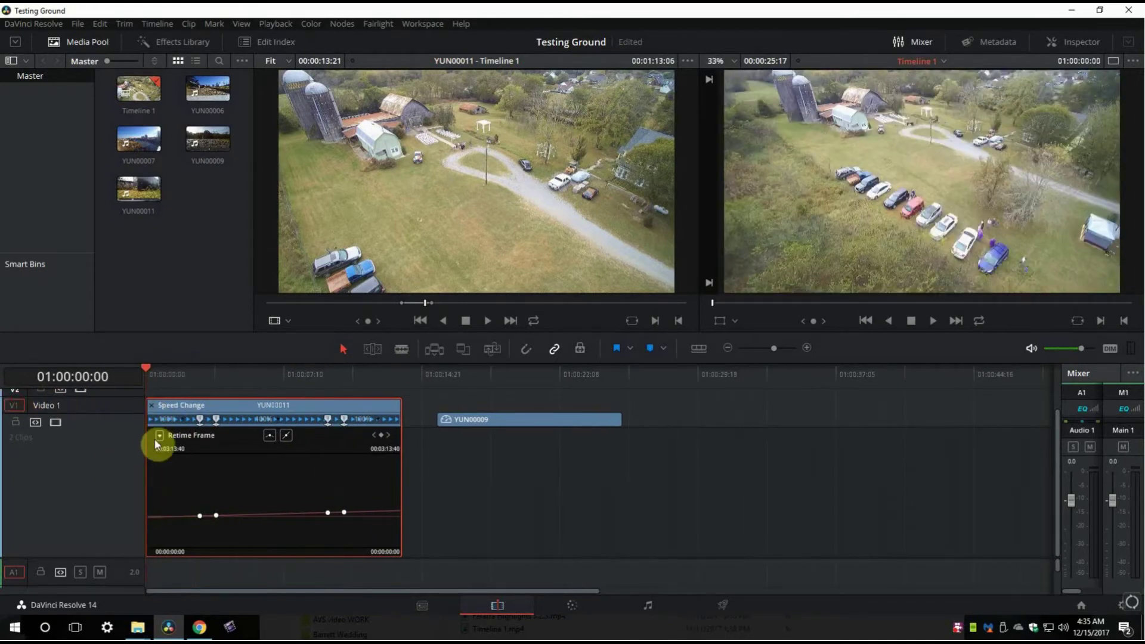
{"action": "left_click", "coordinate": [159, 436]}
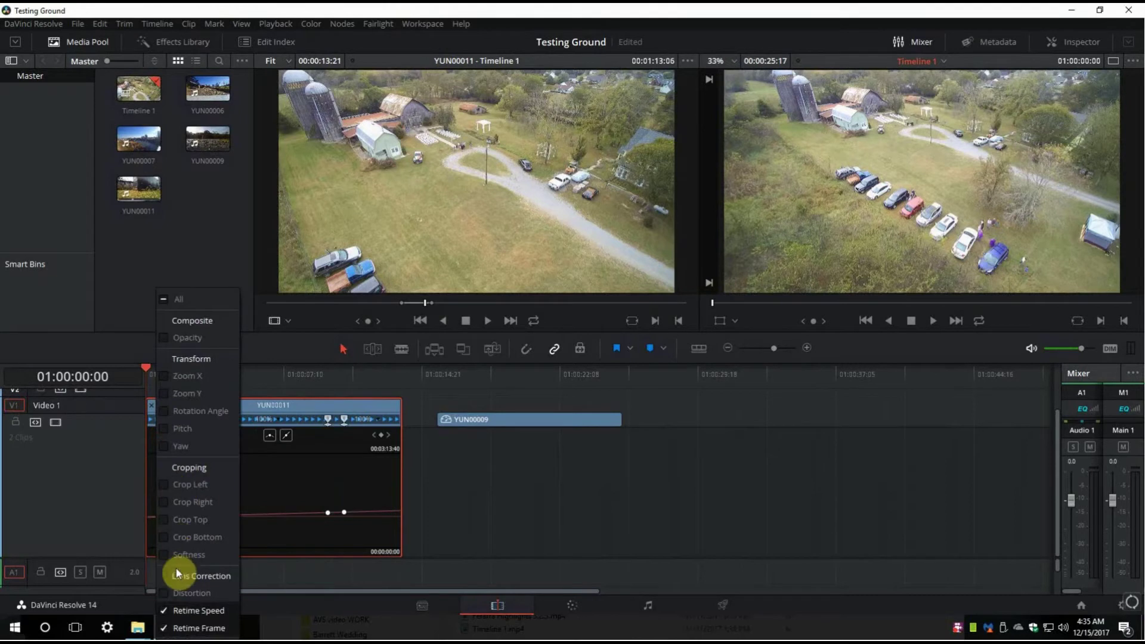
{"action": "left_click", "coordinate": [162, 628]}
{"action": "left_click", "coordinate": [300, 547]}
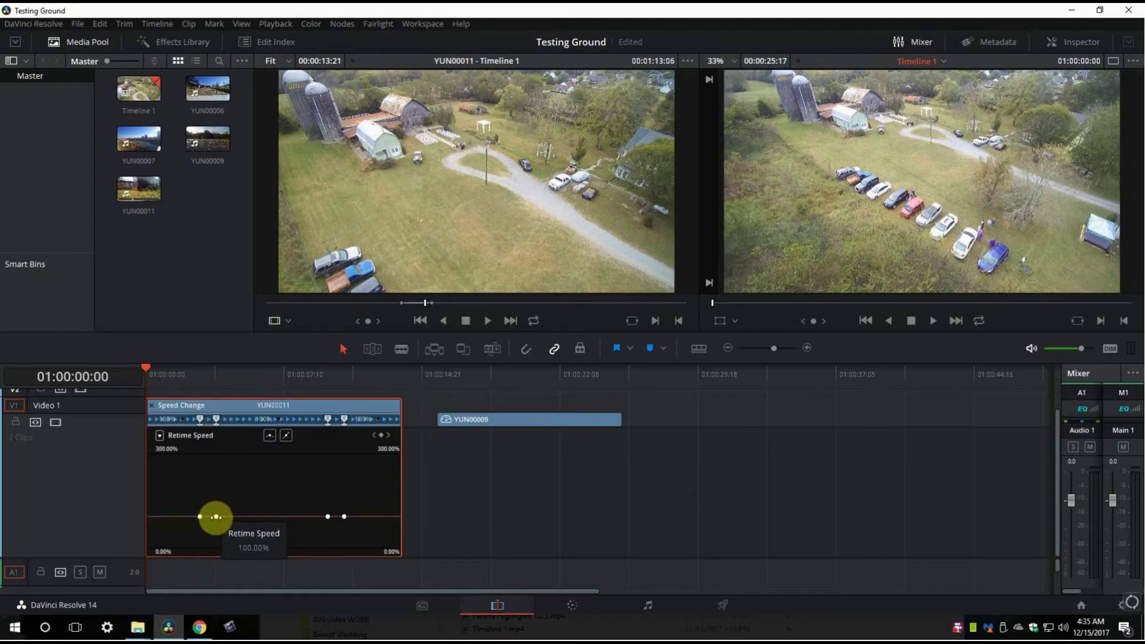
{"action": "left_click", "coordinate": [215, 516]}
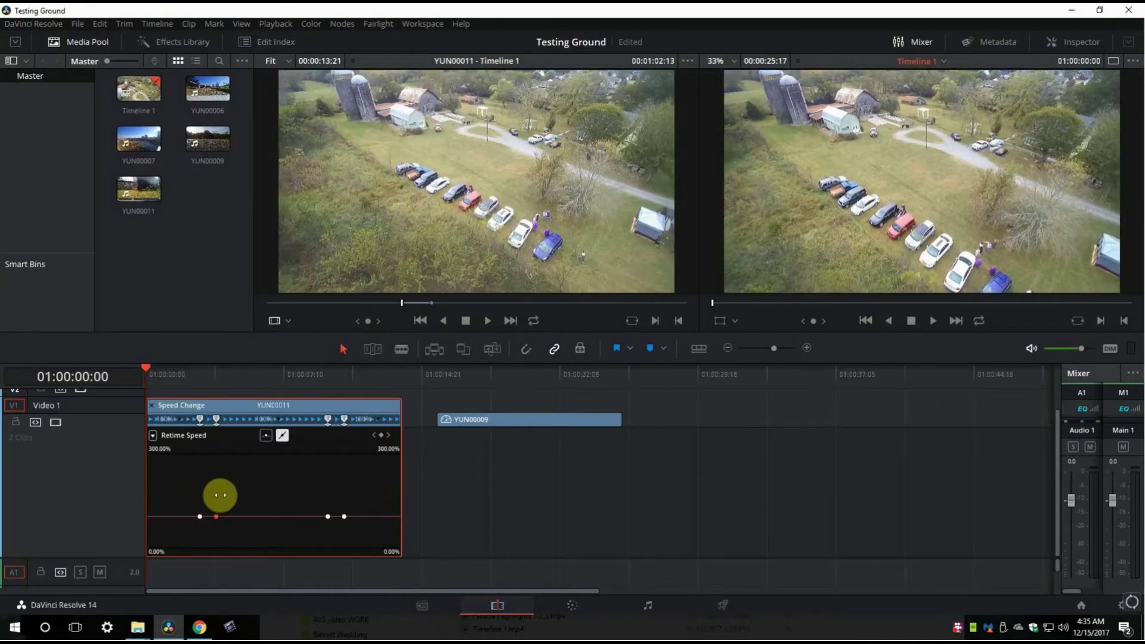
{"action": "mouse_move", "coordinate": [215, 516]}
{"action": "left_mouse_down"}
{"action": "mouse_move", "coordinate": [253, 510]}
{"action": "mouse_move", "coordinate": [259, 425]}
{"action": "mouse_move", "coordinate": [258, 483]}
{"action": "mouse_move", "coordinate": [264, 444]}
{"action": "mouse_move", "coordinate": [198, 428]}
{"action": "mouse_move", "coordinate": [243, 500]}
{"action": "mouse_move", "coordinate": [249, 483]}
{"action": "mouse_move", "coordinate": [243, 567]}
{"action": "left_mouse_up"}
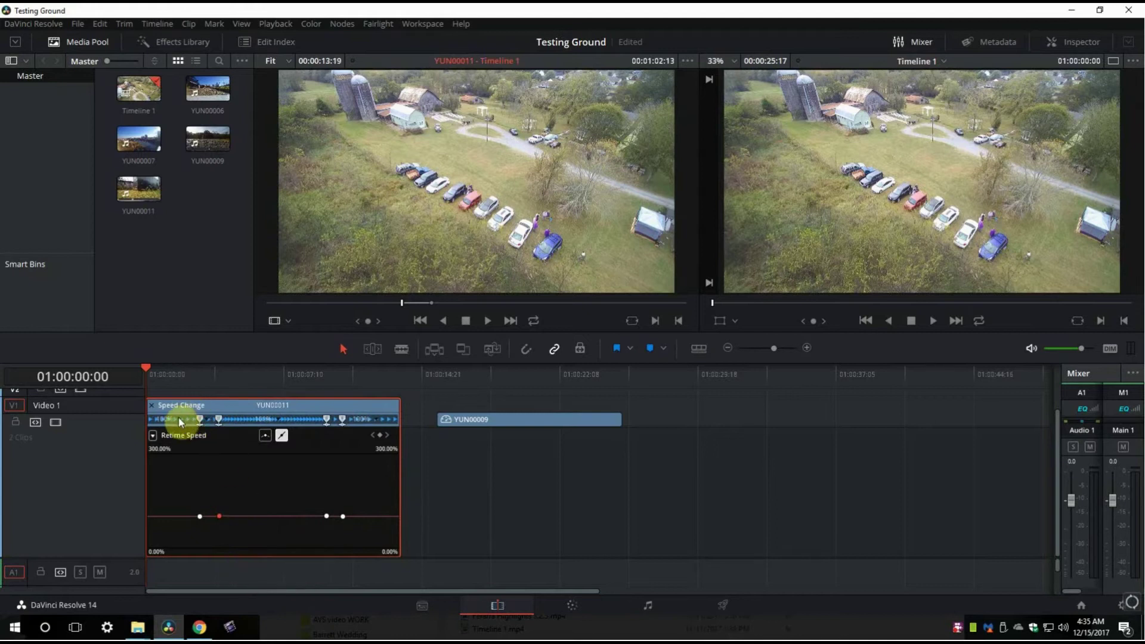
Open the Inspector and play the YUN00011 clip from near its start past the second speed point.
{"action": "left_click", "coordinate": [167, 384]}
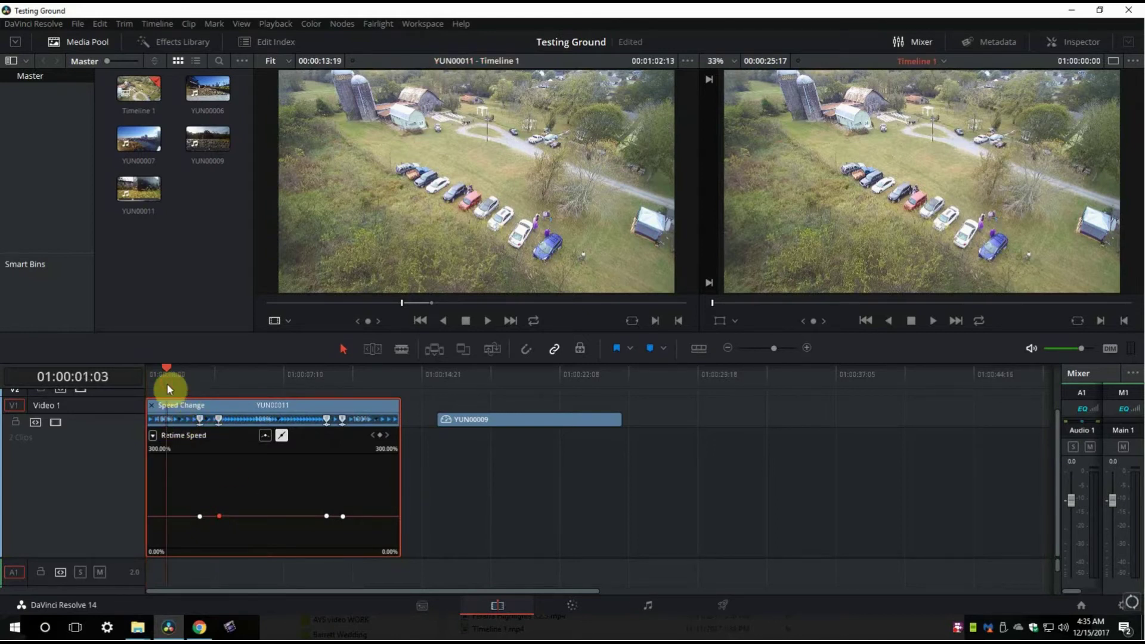
{"action": "key", "text": "space"}
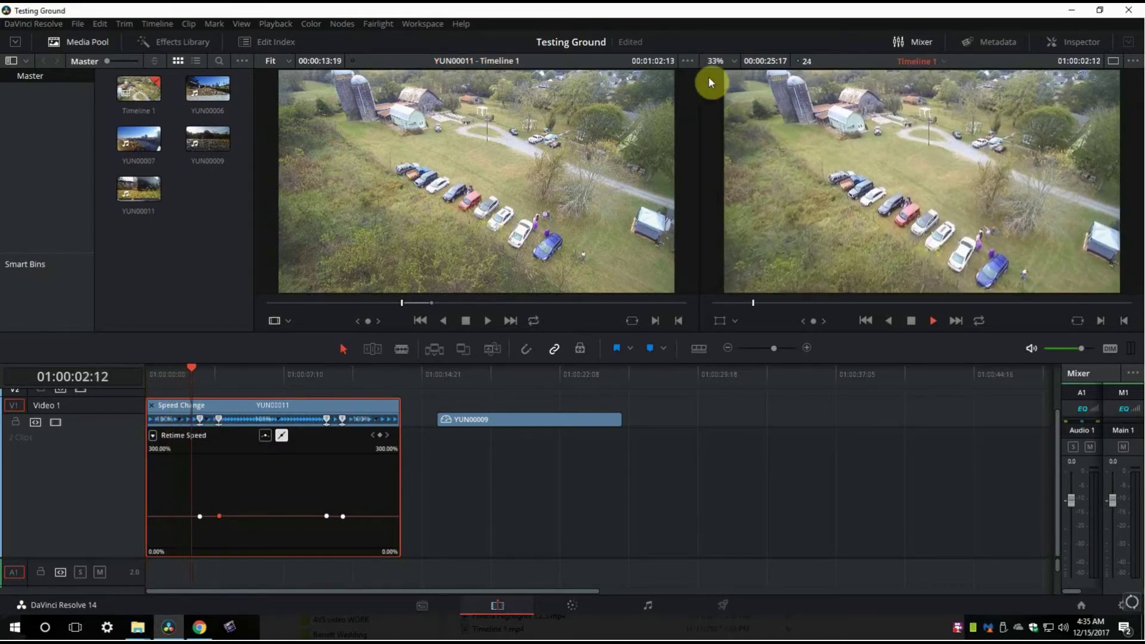
{"action": "left_click", "coordinate": [1088, 44]}
{"action": "key", "text": "space"}
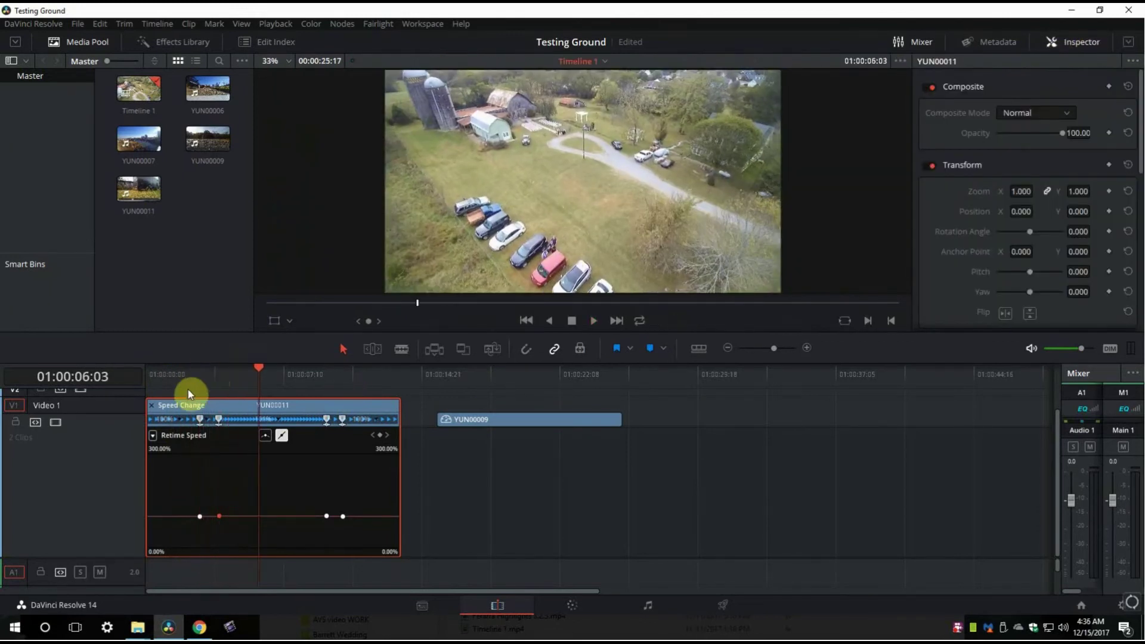
{"action": "left_click", "coordinate": [179, 394]}
{"action": "left_click", "coordinate": [180, 376]}
{"action": "key", "text": "space"}
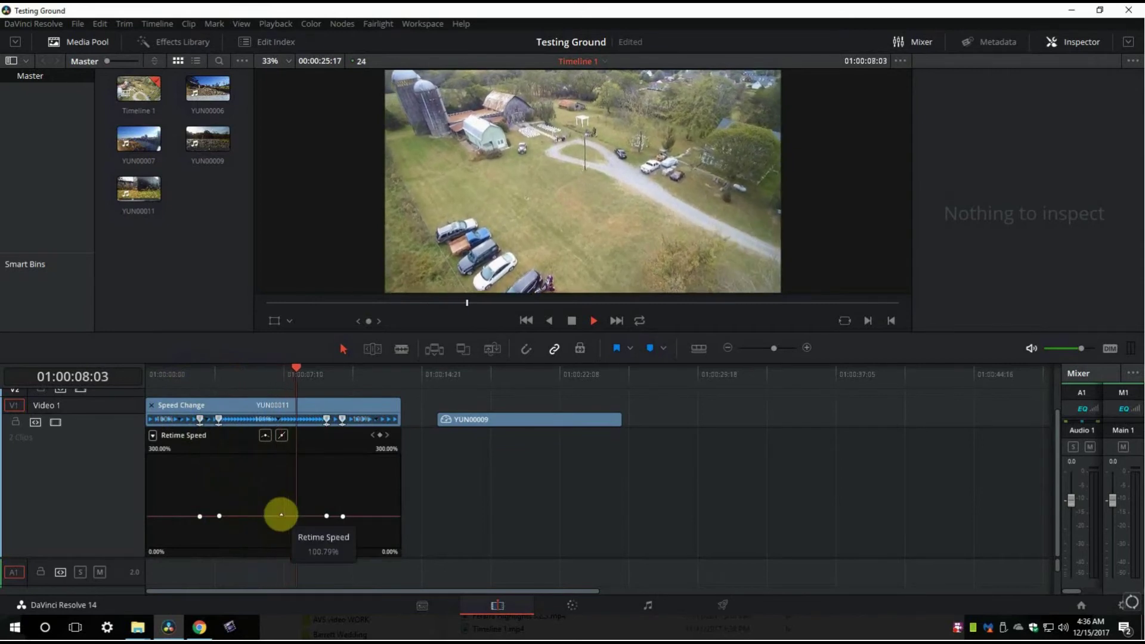
{"action": "key", "text": "space"}
Raise the Retime Speed curve between the second and third speed points of the YUN00011 clip to more than 234%.
{"action": "left_click", "coordinate": [280, 507]}
{"action": "left_click_drag", "start_coordinate": [280, 504], "coordinate": [269, 320]}
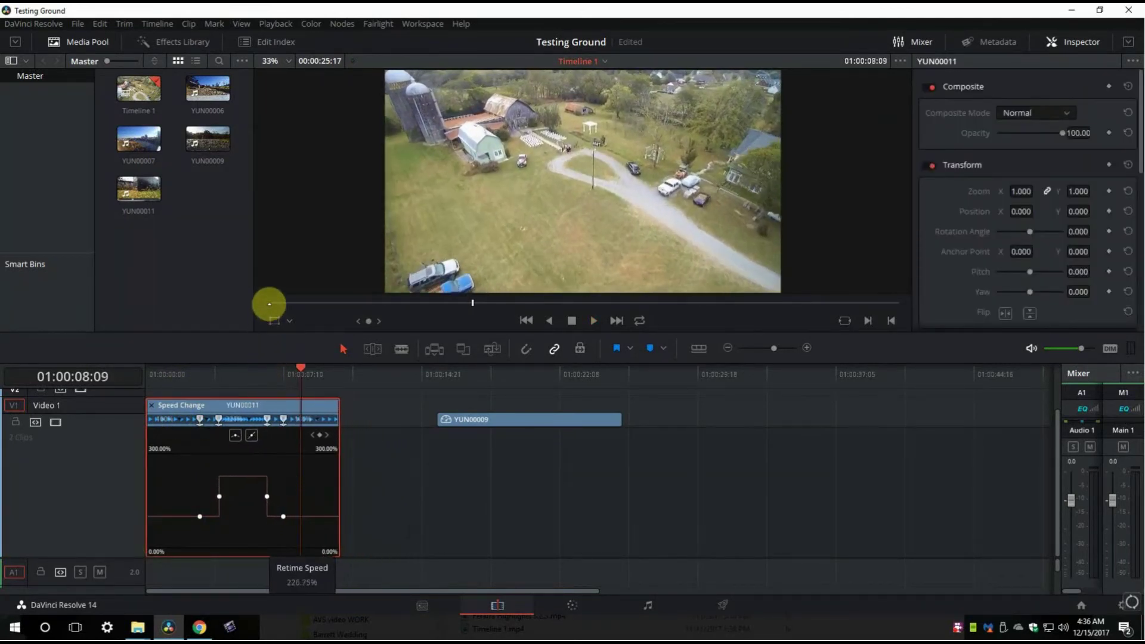
{"action": "key", "text": "f"}
{"action": "mouse_move", "coordinate": [248, 468]}
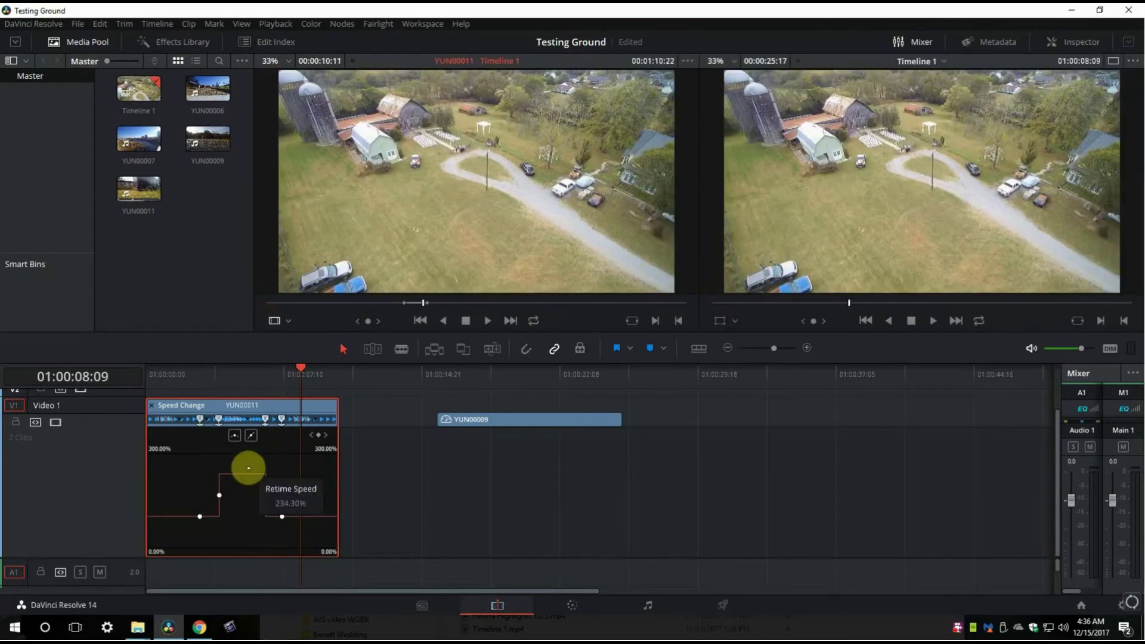
{"action": "left_click_drag", "start_coordinate": [248, 467], "coordinate": [239, 425]}
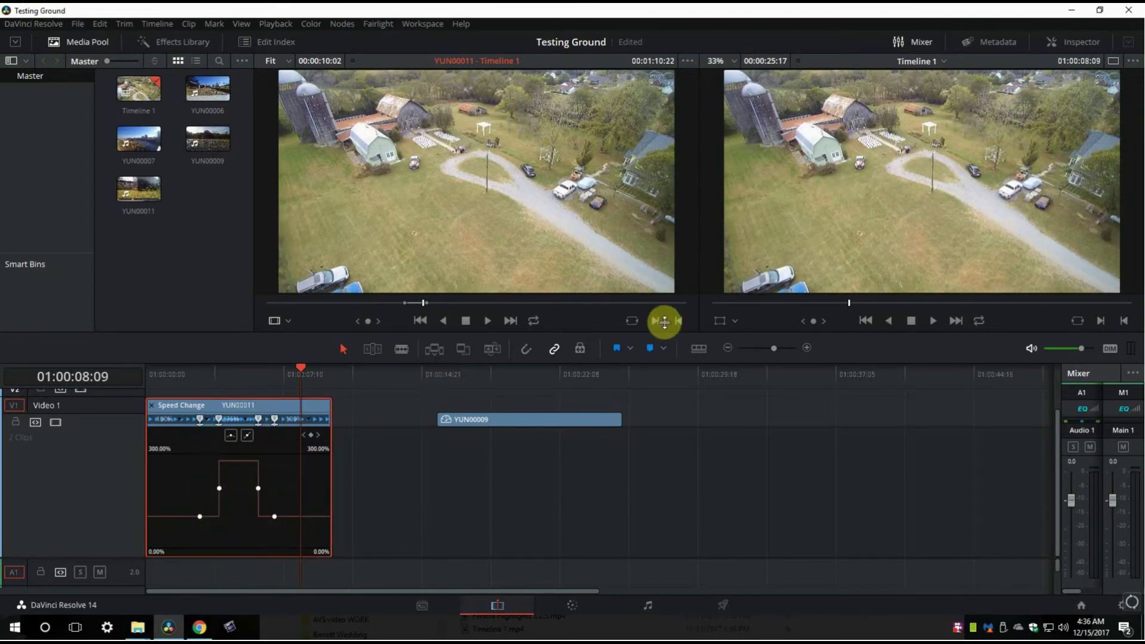
Play the YUN00011 clip from its start, and replay the sped-up section from 01:00:03:17.
{"action": "left_click", "coordinate": [809, 304]}
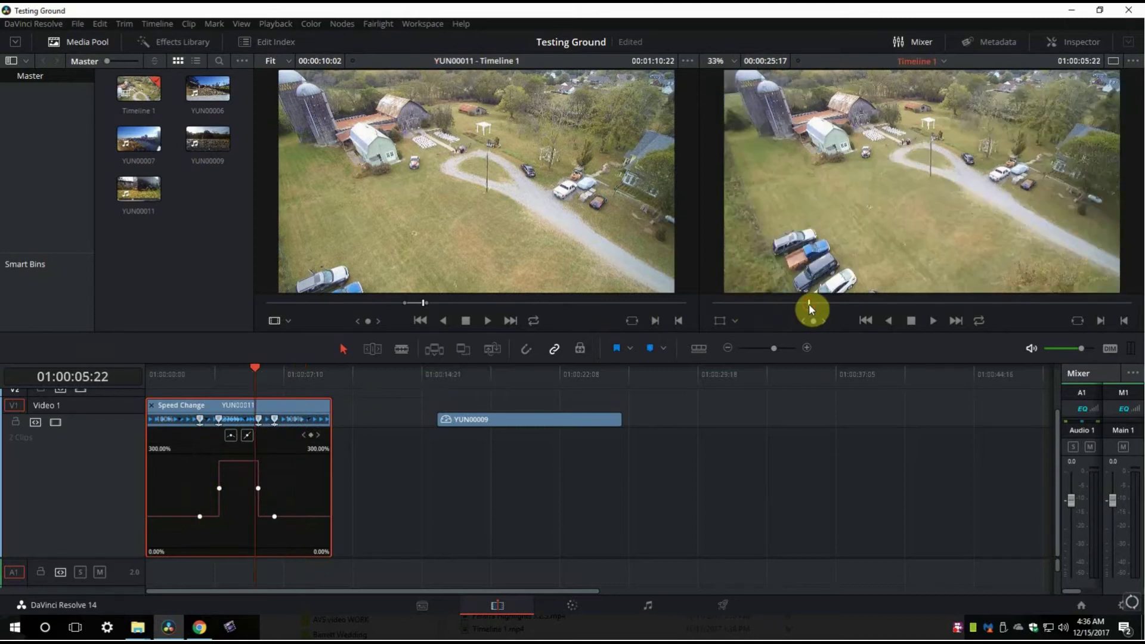
{"action": "left_click_drag", "start_coordinate": [774, 307], "coordinate": [705, 321]}
{"action": "key", "text": "space"}
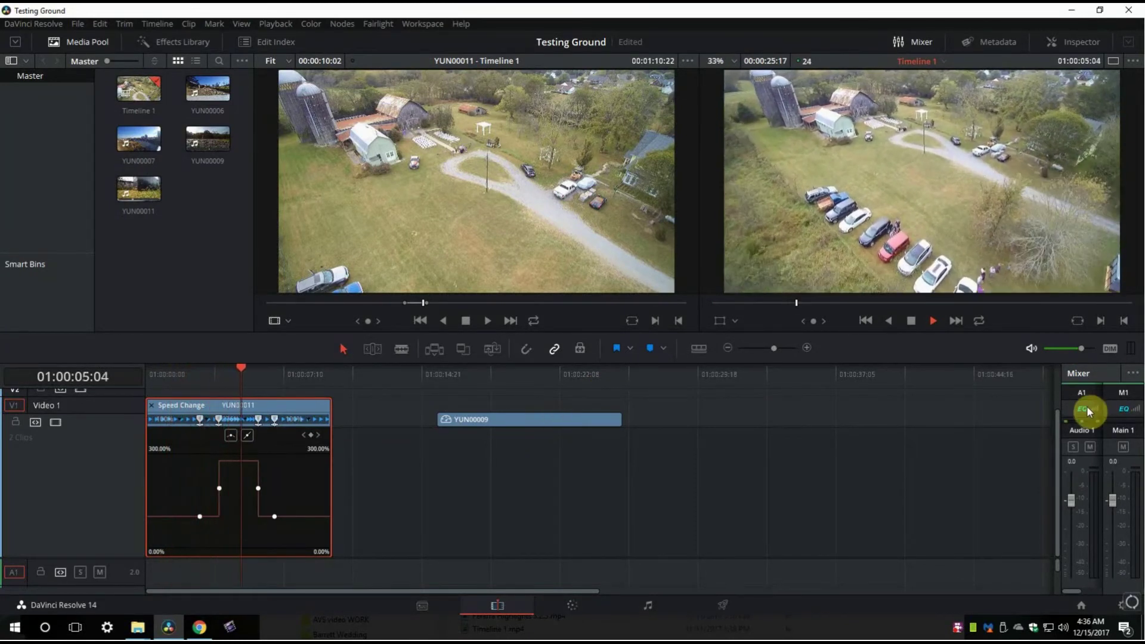
{"action": "key", "text": "space"}
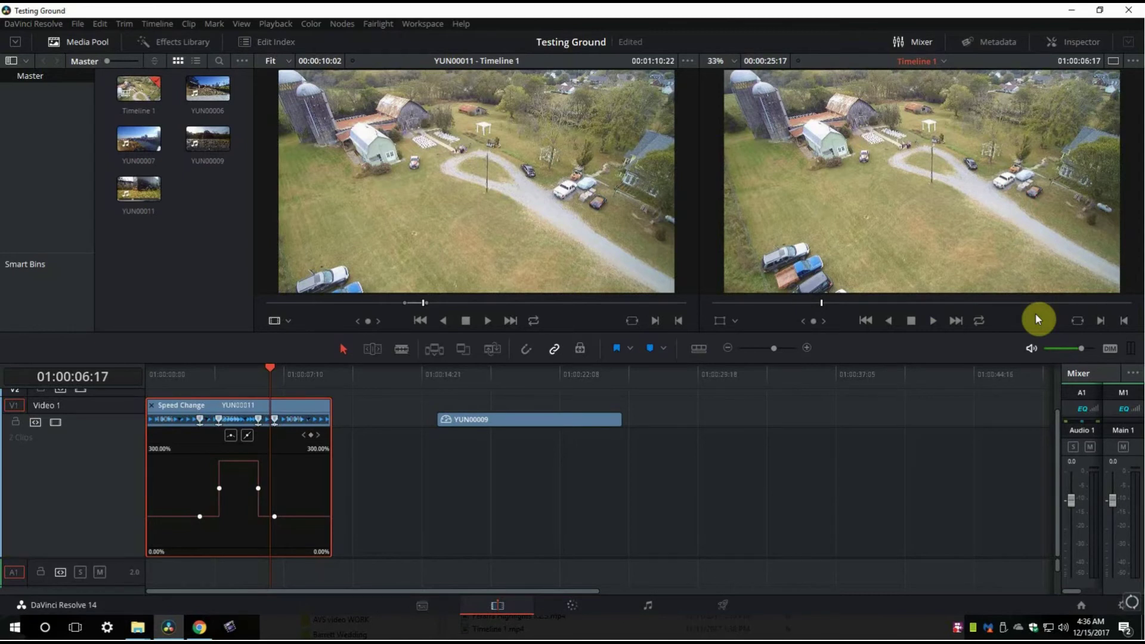
{"action": "left_click", "coordinate": [214, 372]}
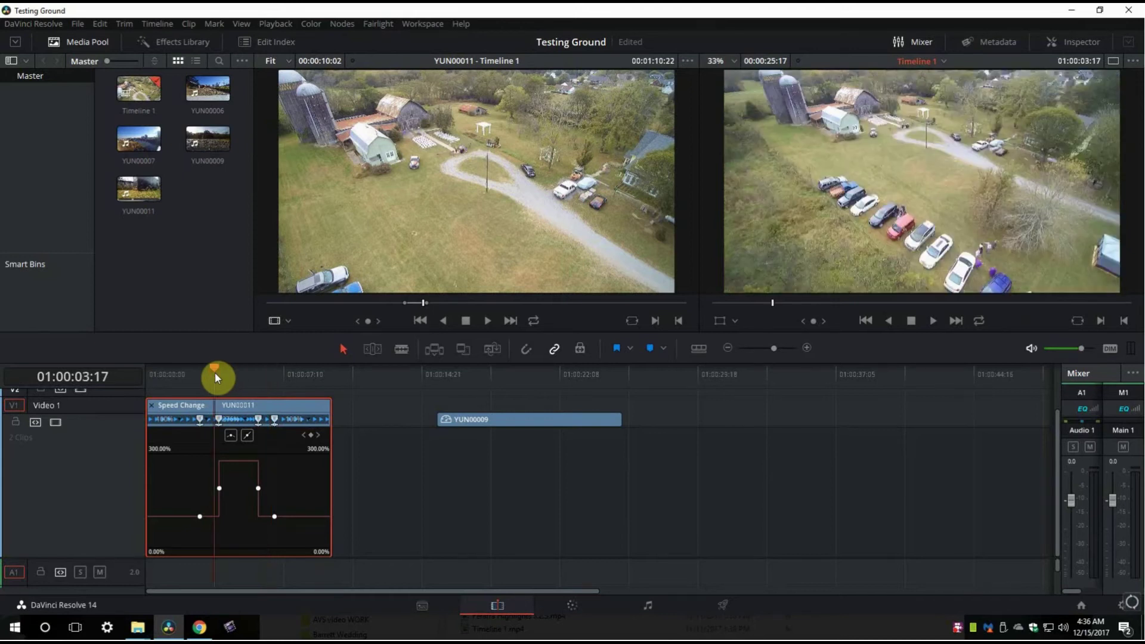
{"action": "key", "text": "space"}
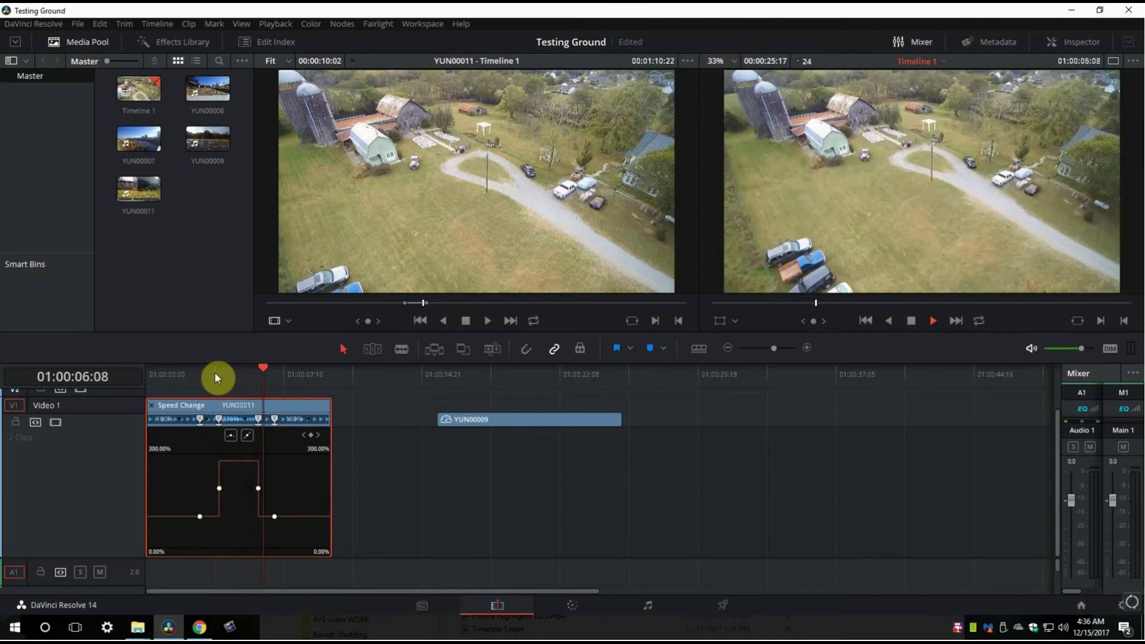
Stop playback, move the playhead to 01:00:03:09 and lower the Retime Speed curve between the second and third speed points.
{"action": "key", "text": "space"}
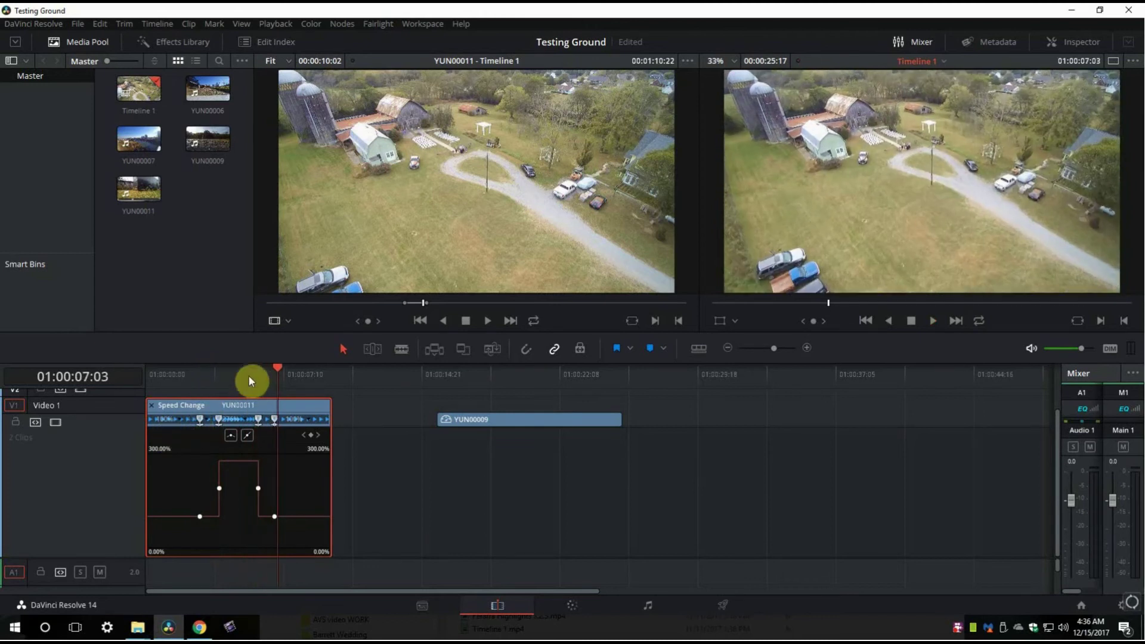
{"action": "left_click", "coordinate": [208, 377]}
{"action": "mouse_move", "coordinate": [232, 458]}
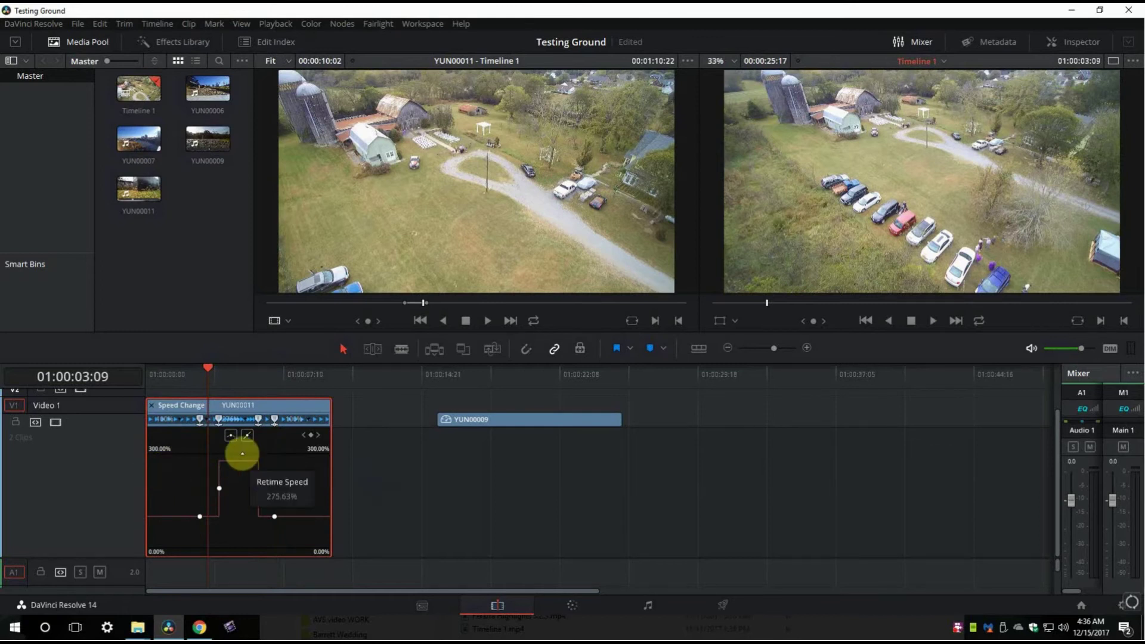
{"action": "left_click_drag", "start_coordinate": [242, 453], "coordinate": [251, 620]}
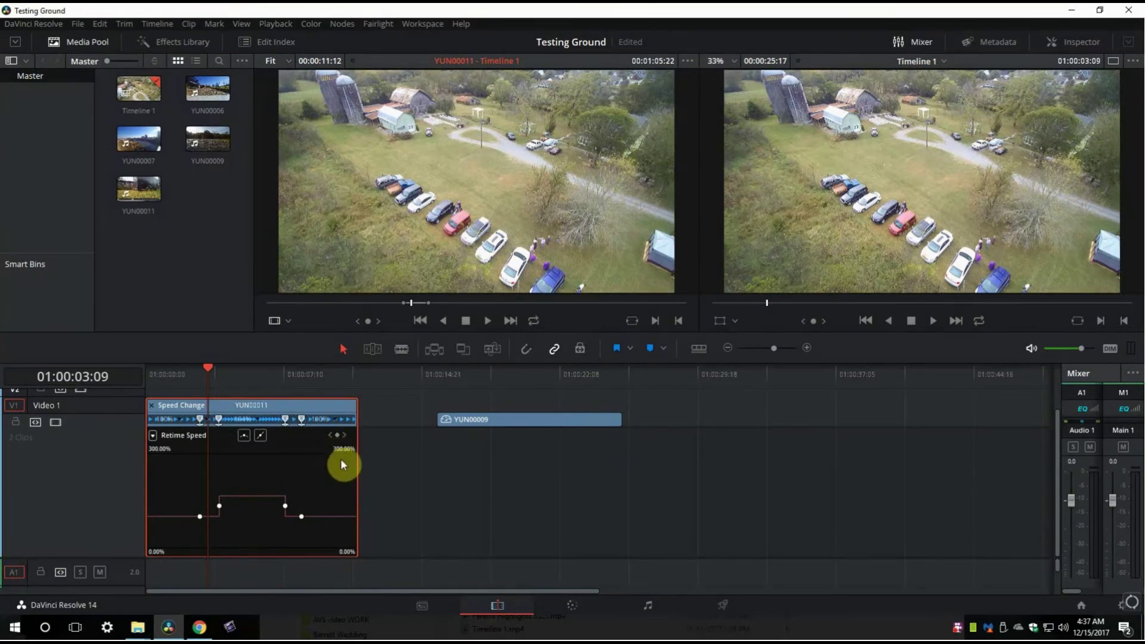
Extend the Retime Speed curve's upper limit to 1195% and raise the segment between the second and third speed points to about 700%.
{"action": "left_click", "coordinate": [339, 448]}
{"action": "left_click_drag", "start_coordinate": [342, 449], "coordinate": [419, 454]}
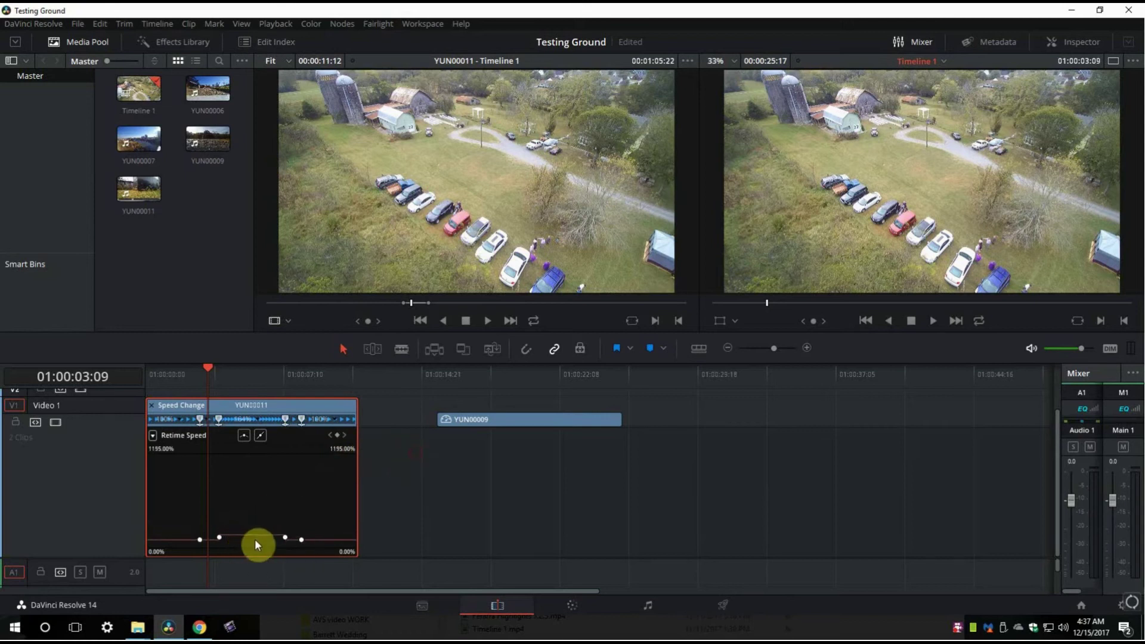
{"action": "left_click_drag", "start_coordinate": [257, 544], "coordinate": [248, 322]}
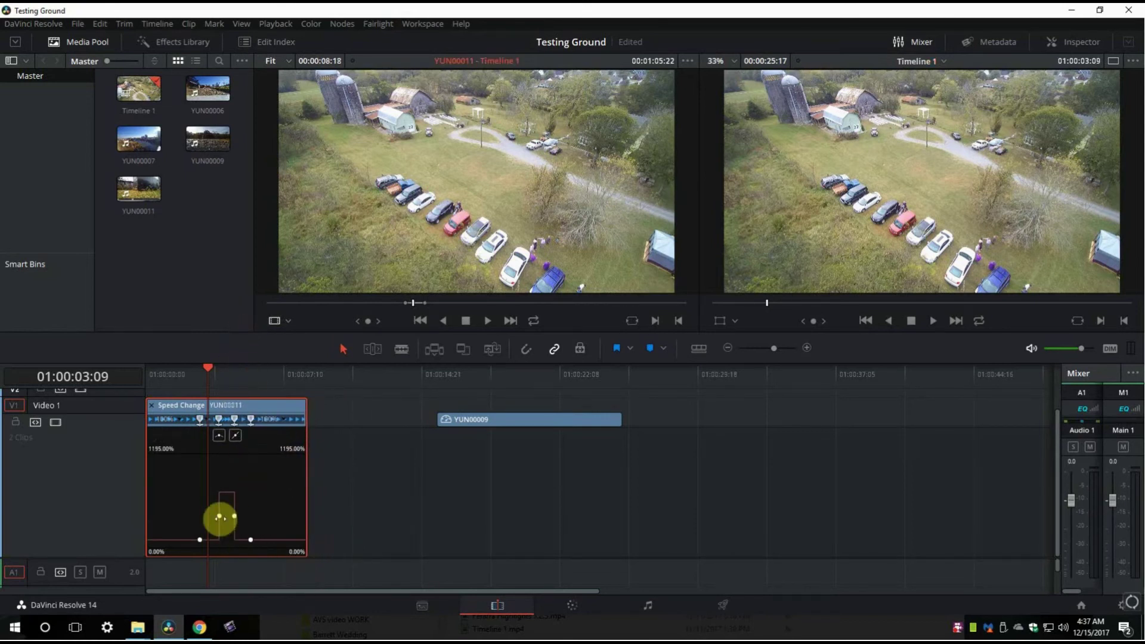
Shift the second speed point earlier to sit close after the first, and the third later to sit just before the fourth.
{"action": "mouse_move", "coordinate": [220, 517]}
{"action": "left_mouse_down"}
{"action": "mouse_move", "coordinate": [209, 514]}
{"action": "mouse_move", "coordinate": [230, 519]}
{"action": "mouse_move", "coordinate": [226, 539]}
{"action": "mouse_move", "coordinate": [253, 540]}
{"action": "mouse_move", "coordinate": [217, 537]}
{"action": "mouse_move", "coordinate": [232, 537]}
{"action": "mouse_move", "coordinate": [225, 517]}
{"action": "left_mouse_up"}
{"action": "left_click", "coordinate": [225, 516]}
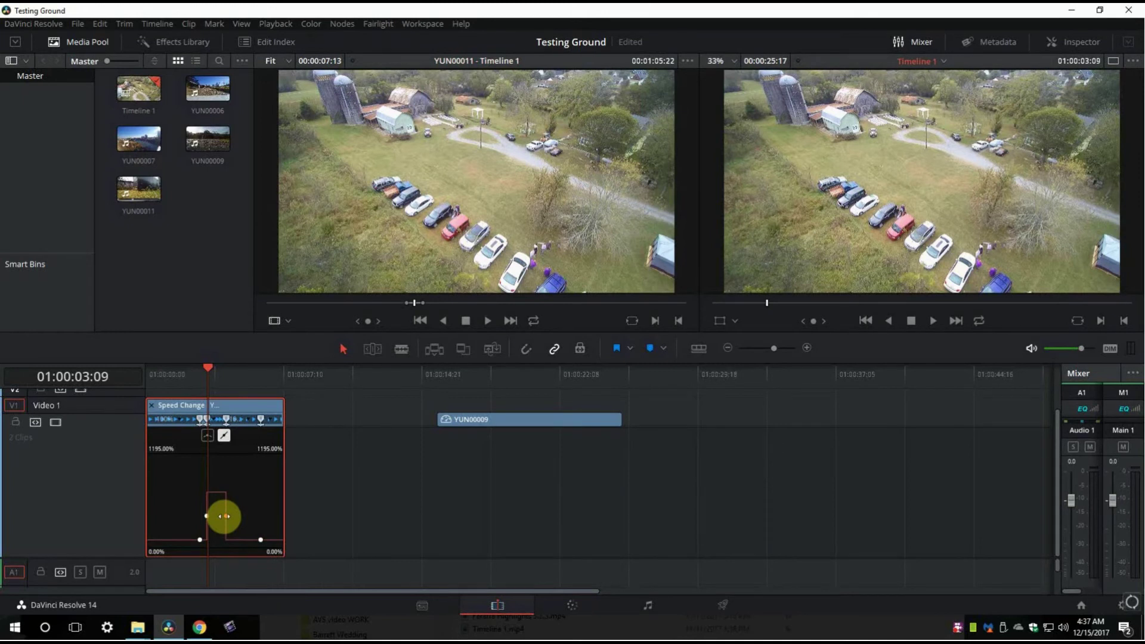
{"action": "left_click_drag", "start_coordinate": [225, 516], "coordinate": [228, 522]}
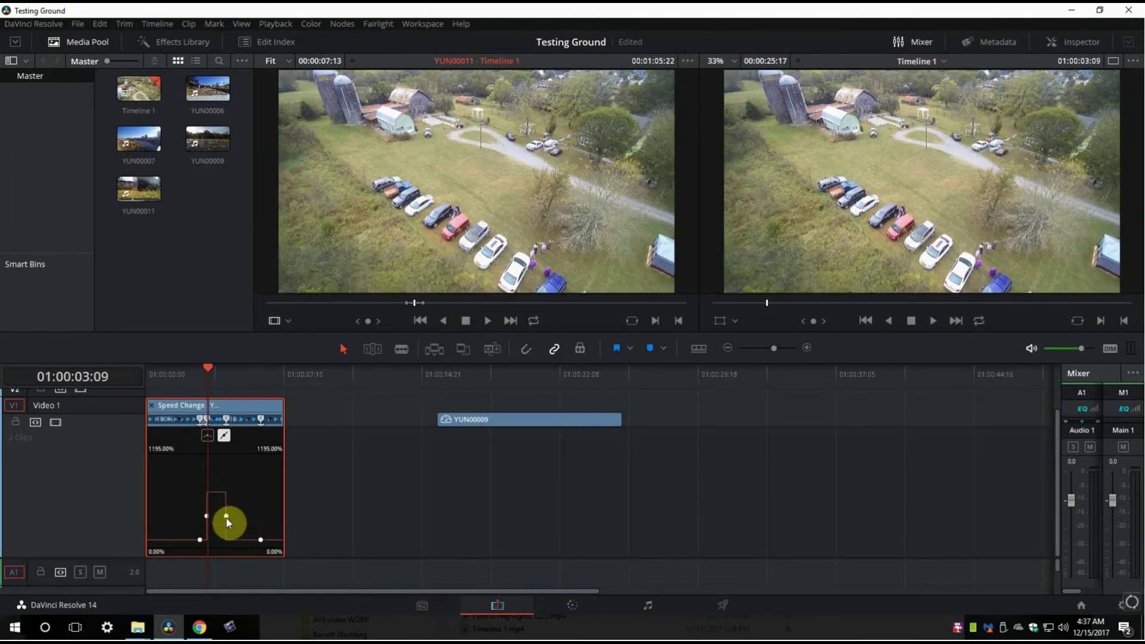
{"action": "left_click_drag", "start_coordinate": [227, 523], "coordinate": [243, 518]}
Play the retimed YUN00011 clip from near its start twice, and park the playhead at 01:00:02:21.
{"action": "left_click", "coordinate": [187, 392]}
{"action": "key", "text": "space"}
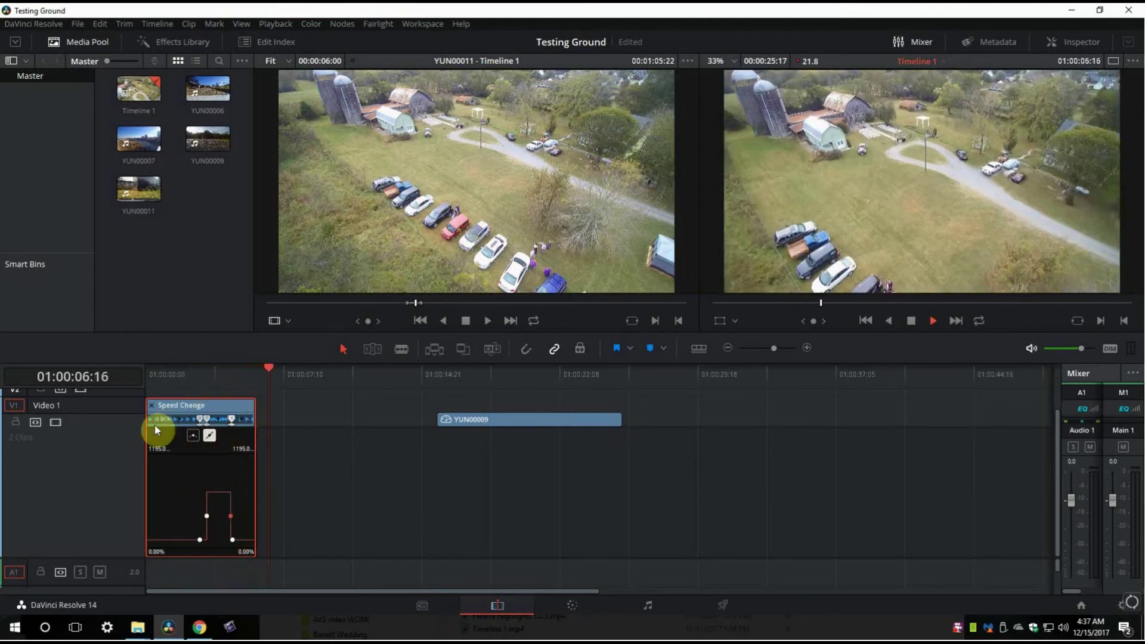
{"action": "left_click", "coordinate": [187, 383]}
{"action": "left_click", "coordinate": [150, 380]}
{"action": "key", "text": "space"}
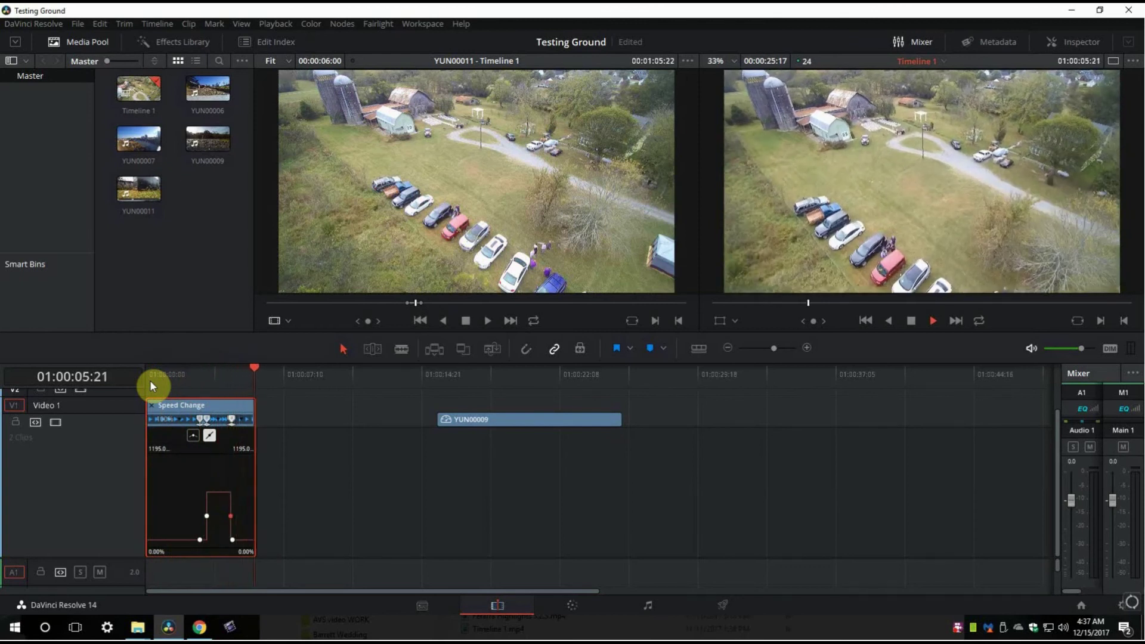
{"action": "key", "text": "space"}
{"action": "left_click", "coordinate": [199, 382]}
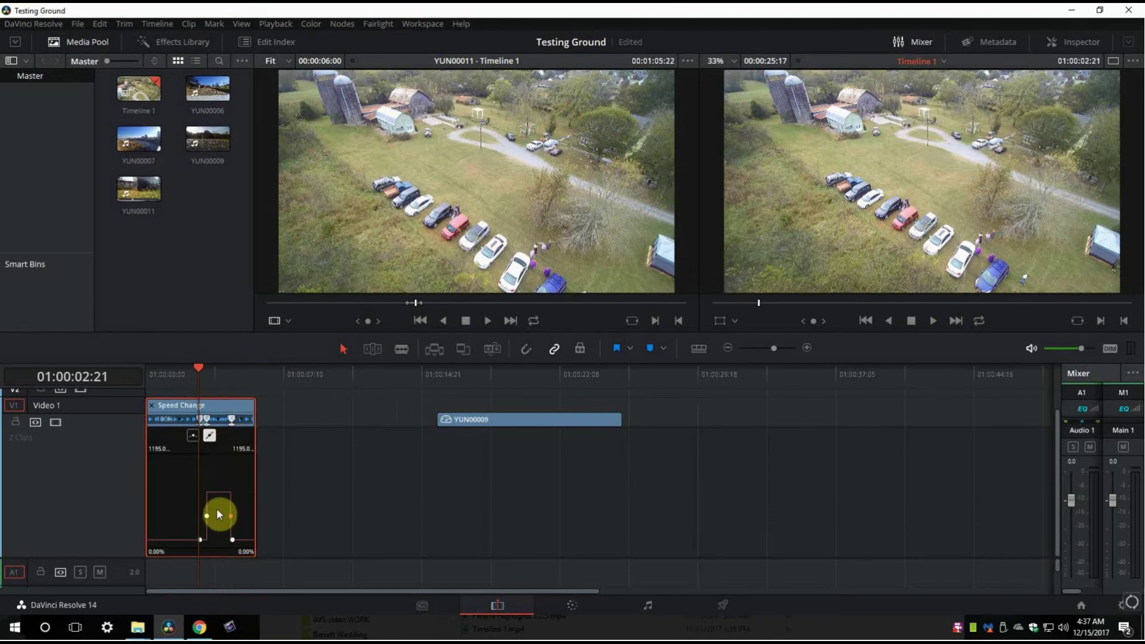
Smooth the second speed point of the Retime Speed curve into a Bezier and lengthen its handle for a gradual speed-up.
{"action": "left_click_drag", "start_coordinate": [210, 519], "coordinate": [206, 515]}
{"action": "key", "text": "ctrl+equal"}
{"action": "key", "text": "ctrl+equal"}
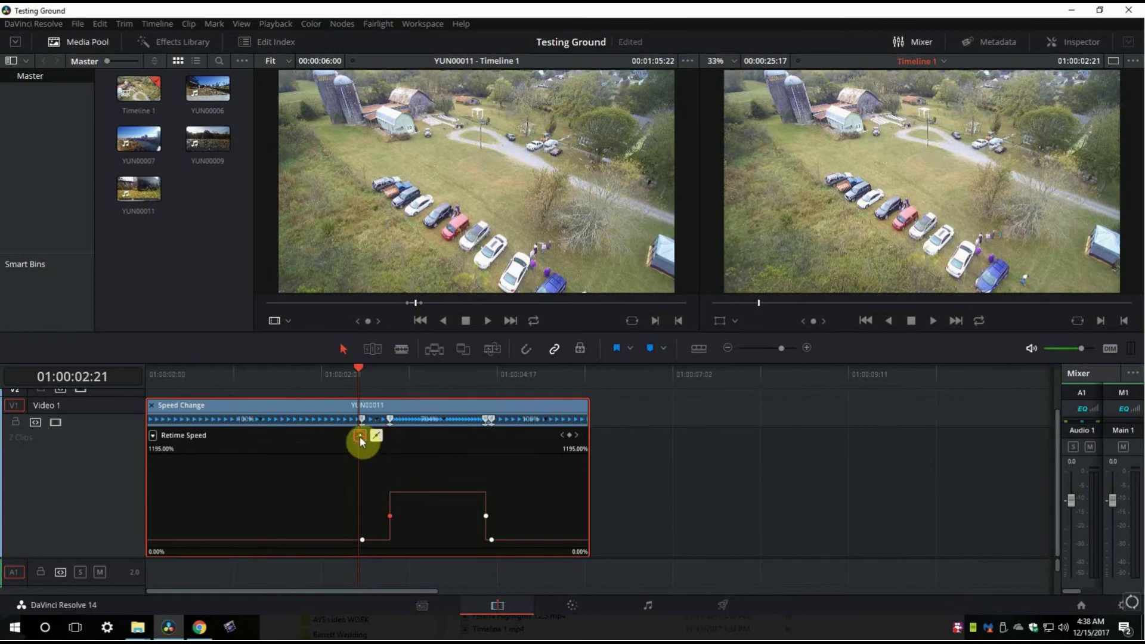
{"action": "left_click", "coordinate": [360, 435]}
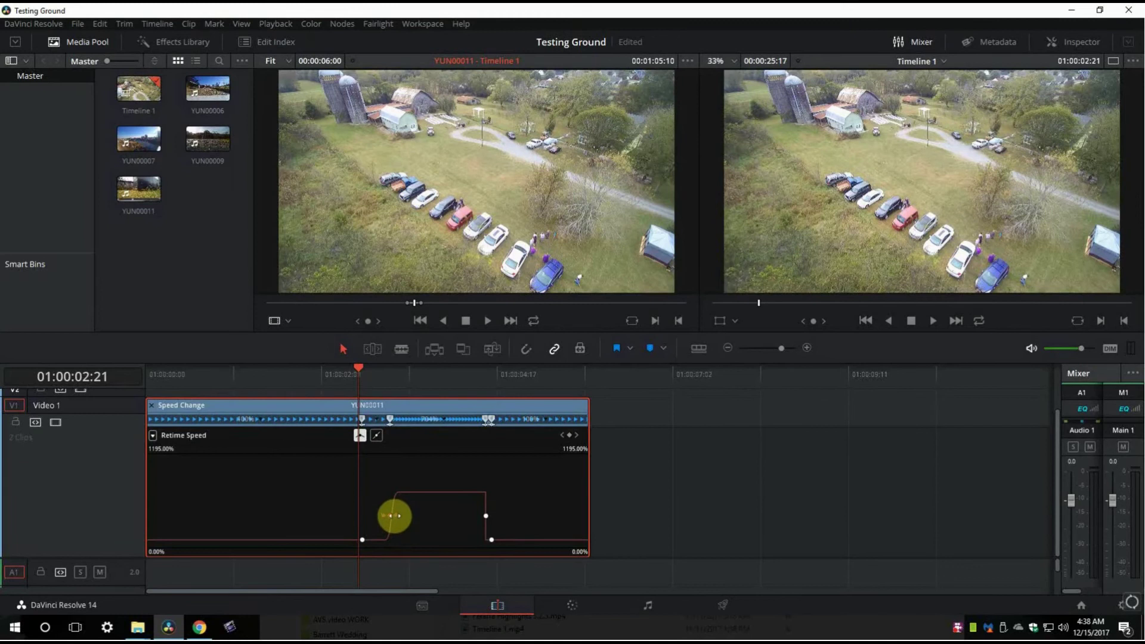
{"action": "mouse_move", "coordinate": [396, 516]}
{"action": "left_mouse_down"}
{"action": "mouse_move", "coordinate": [437, 519]}
{"action": "mouse_move", "coordinate": [385, 516]}
{"action": "mouse_move", "coordinate": [417, 521]}
{"action": "left_mouse_up"}
Smooth the third speed point with a lengthened handle for a gradual slow-down to the fourth, and play the clip.
{"action": "left_click", "coordinate": [486, 516]}
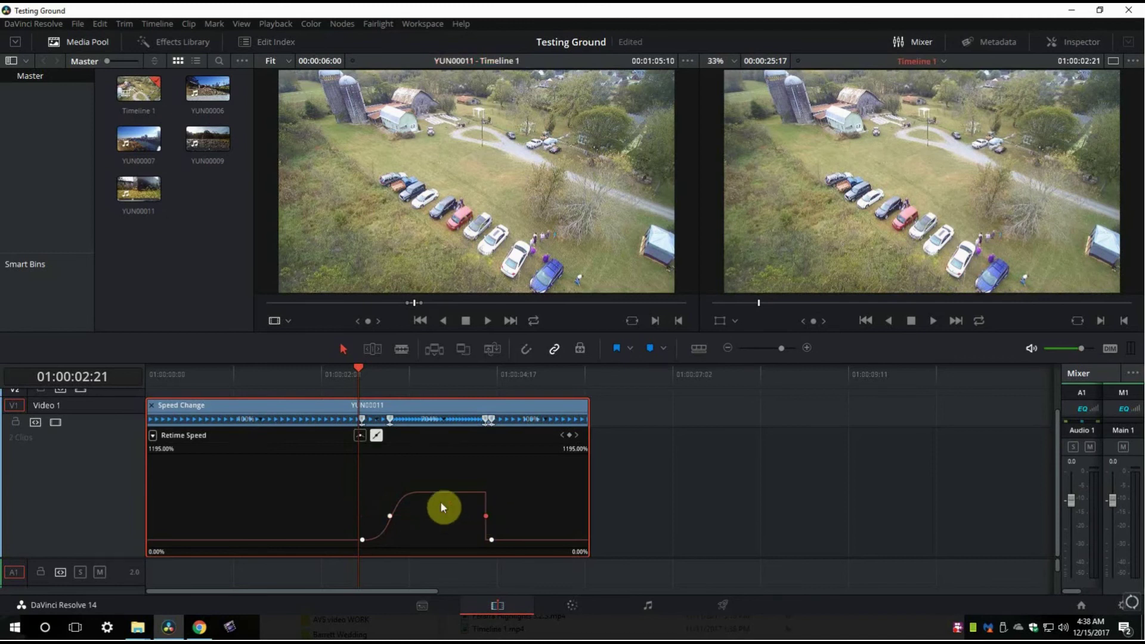
{"action": "left_click", "coordinate": [360, 440]}
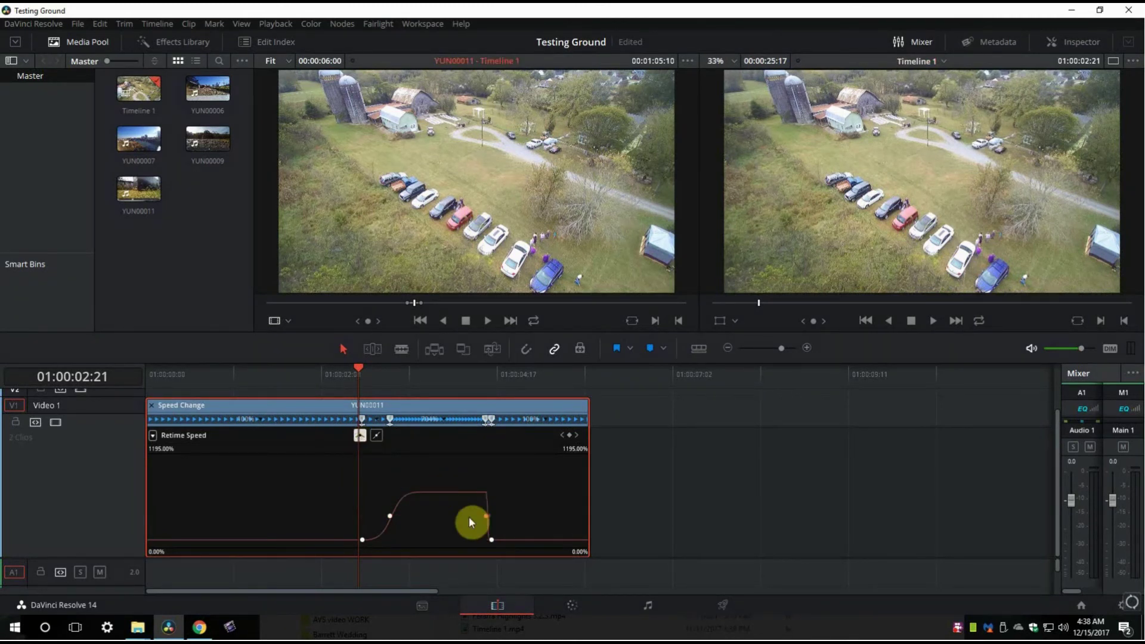
{"action": "left_click", "coordinate": [485, 516]}
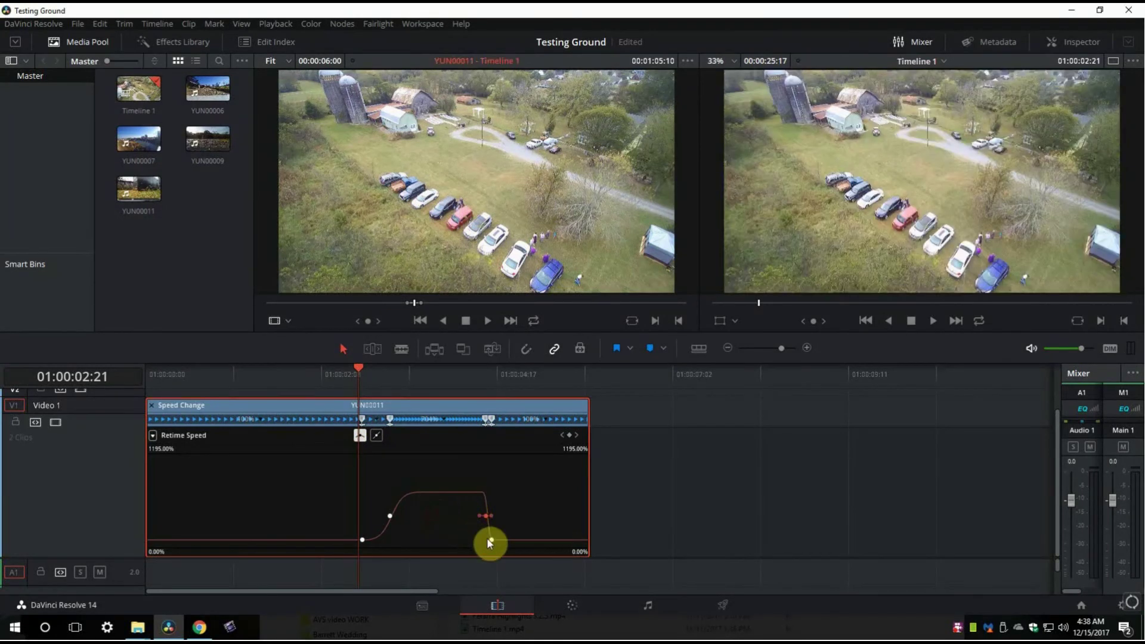
{"action": "left_click_drag", "start_coordinate": [487, 539], "coordinate": [493, 516]}
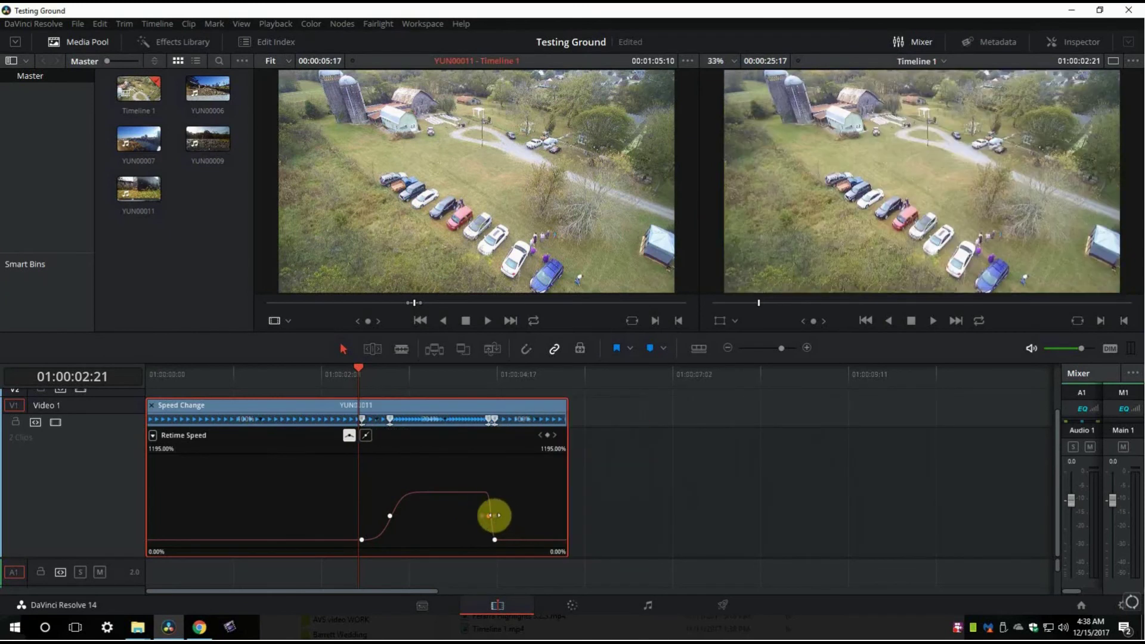
{"action": "left_click", "coordinate": [490, 515]}
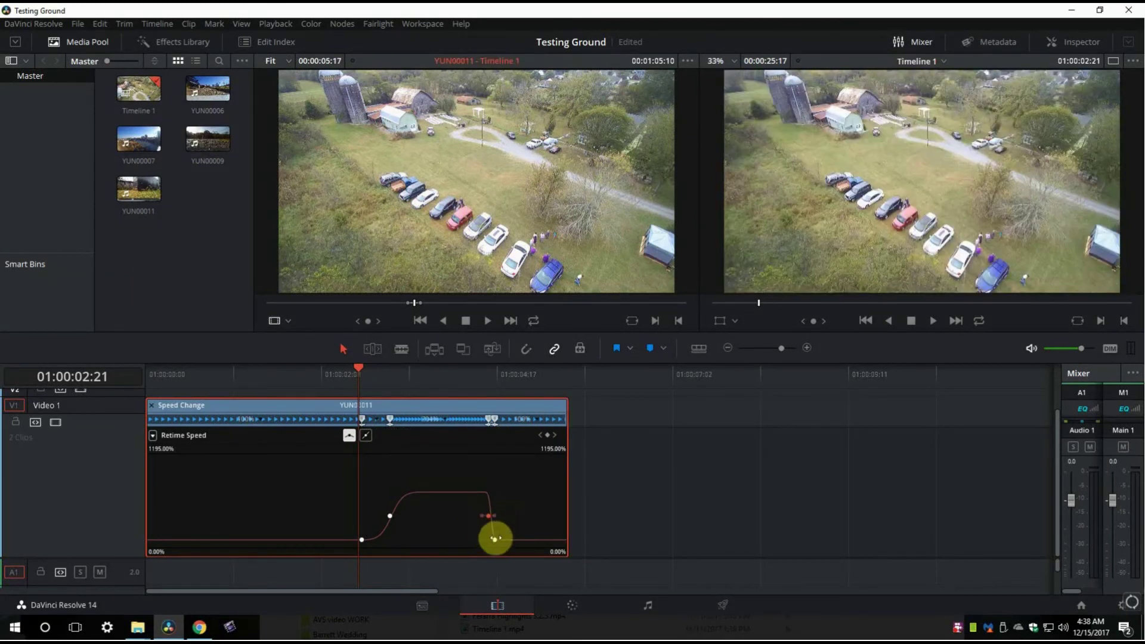
{"action": "left_click_drag", "start_coordinate": [494, 538], "coordinate": [449, 515]}
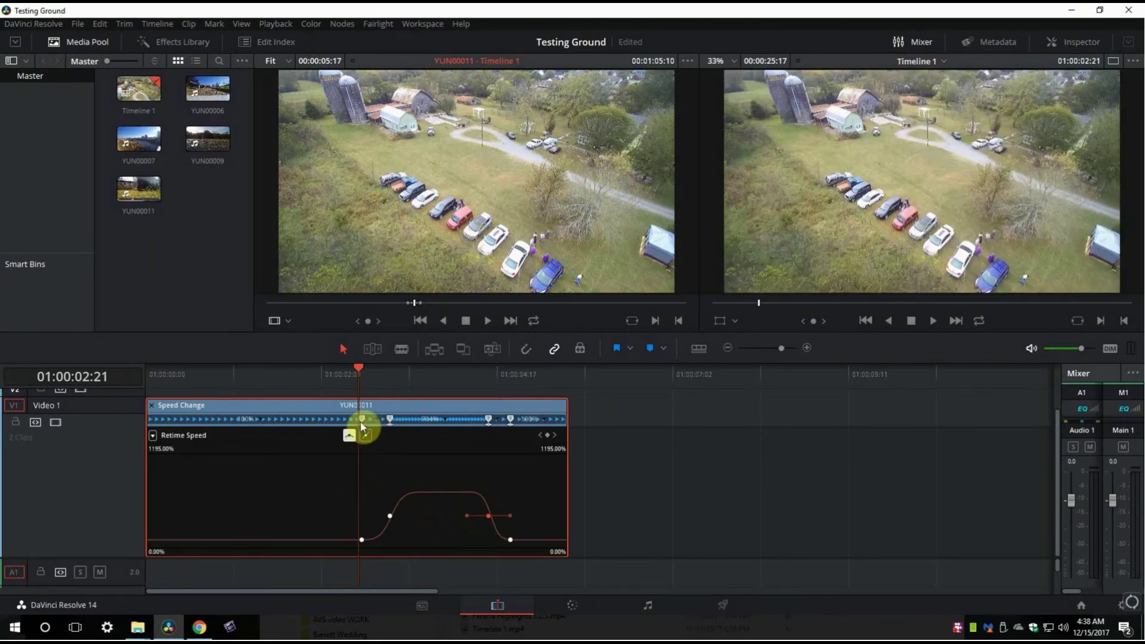
{"action": "left_click", "coordinate": [290, 378]}
{"action": "key", "text": "space"}
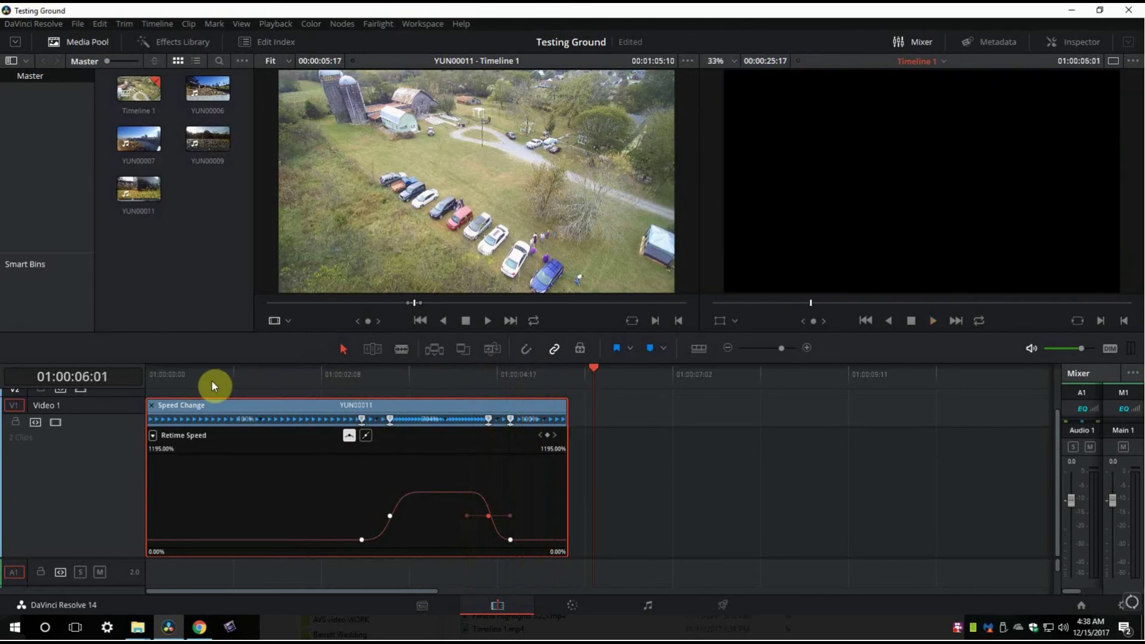
Turn the YUN00011 clip into a new Fusion Connect clip named Fusion Clip 1 and play it from the timeline's start.
{"action": "right_click", "coordinate": [313, 410]}
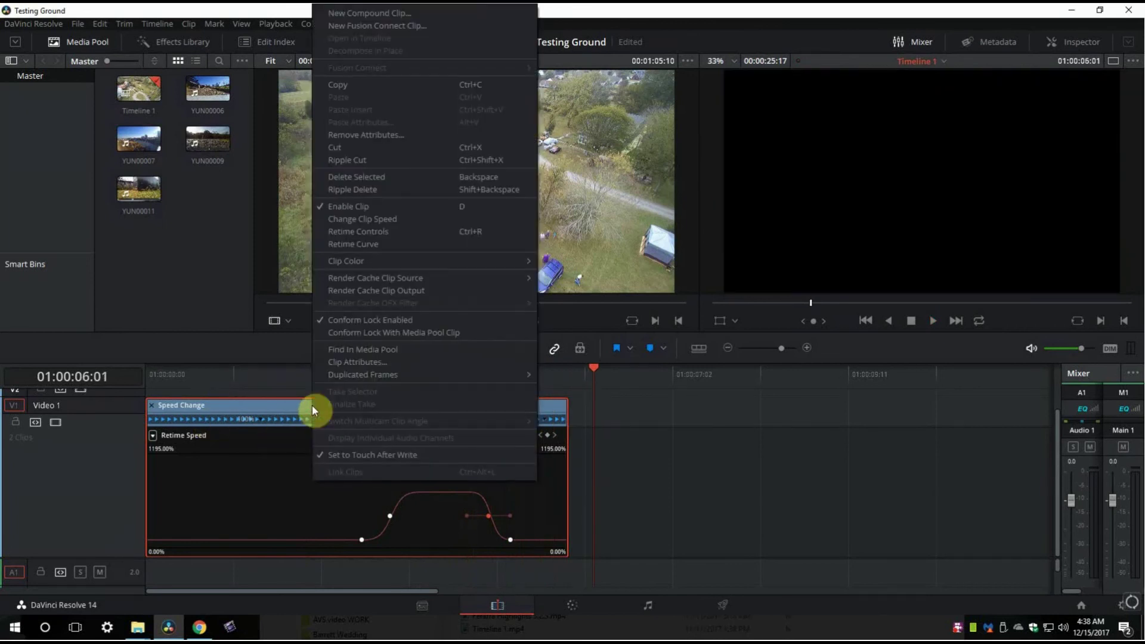
{"action": "left_click", "coordinate": [350, 26]}
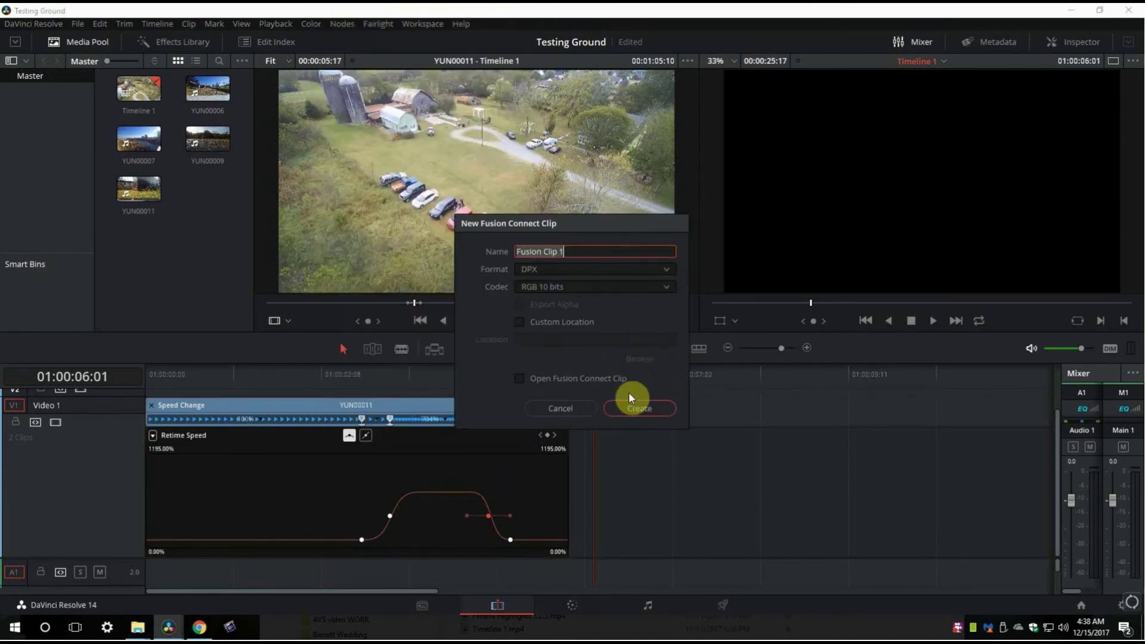
{"action": "left_click", "coordinate": [633, 409]}
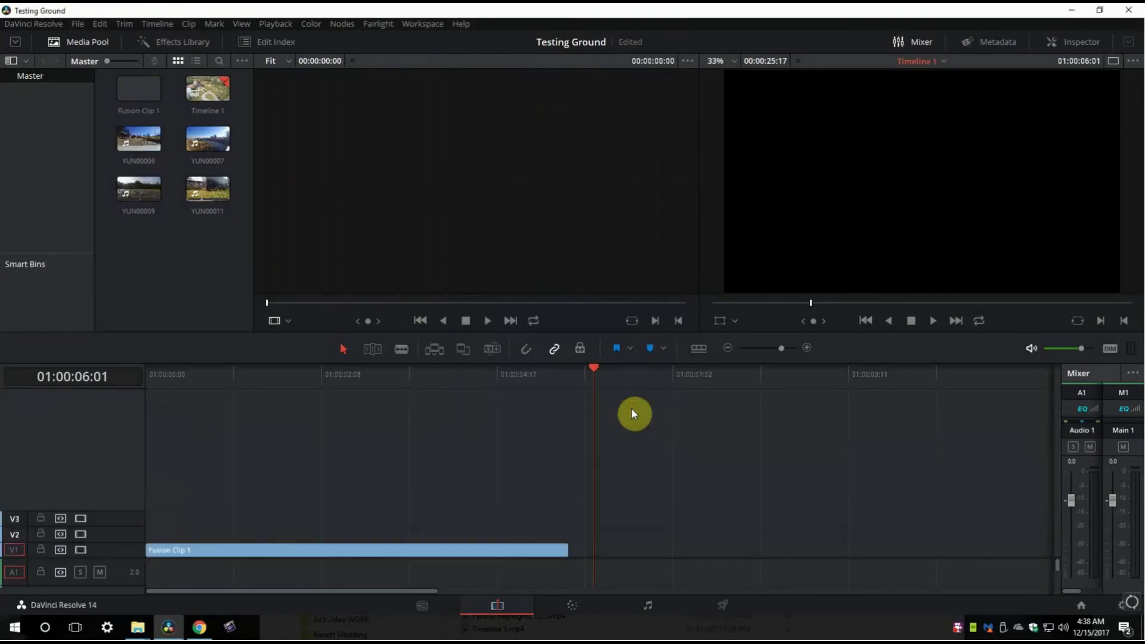
{"action": "left_click", "coordinate": [146, 380]}
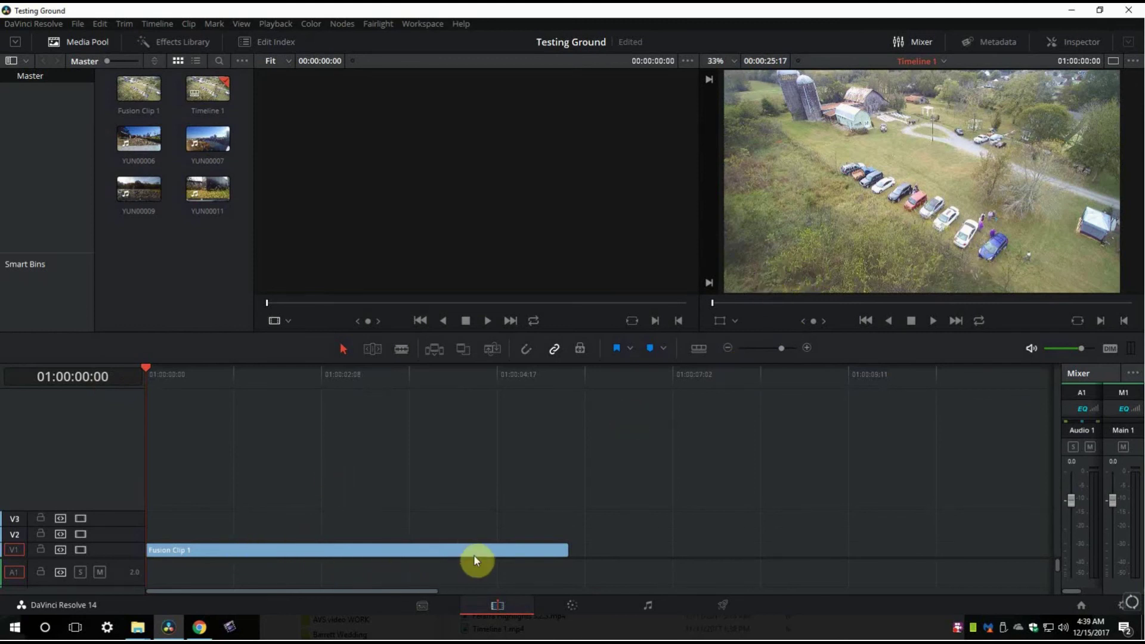
{"action": "key", "text": "space"}
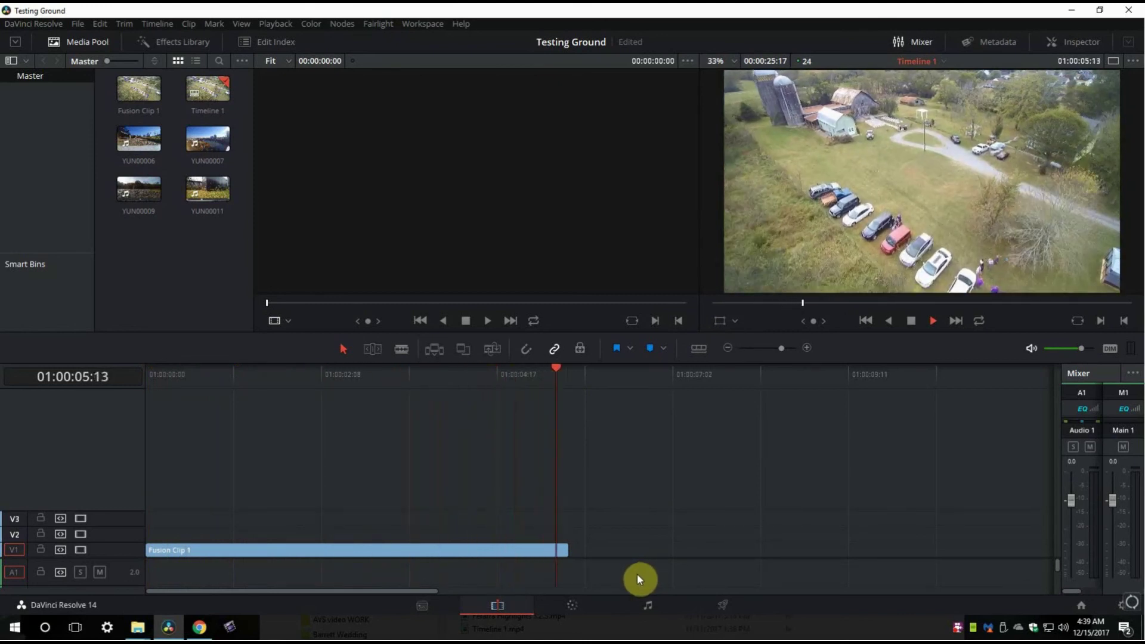
{"action": "key", "text": "space"}
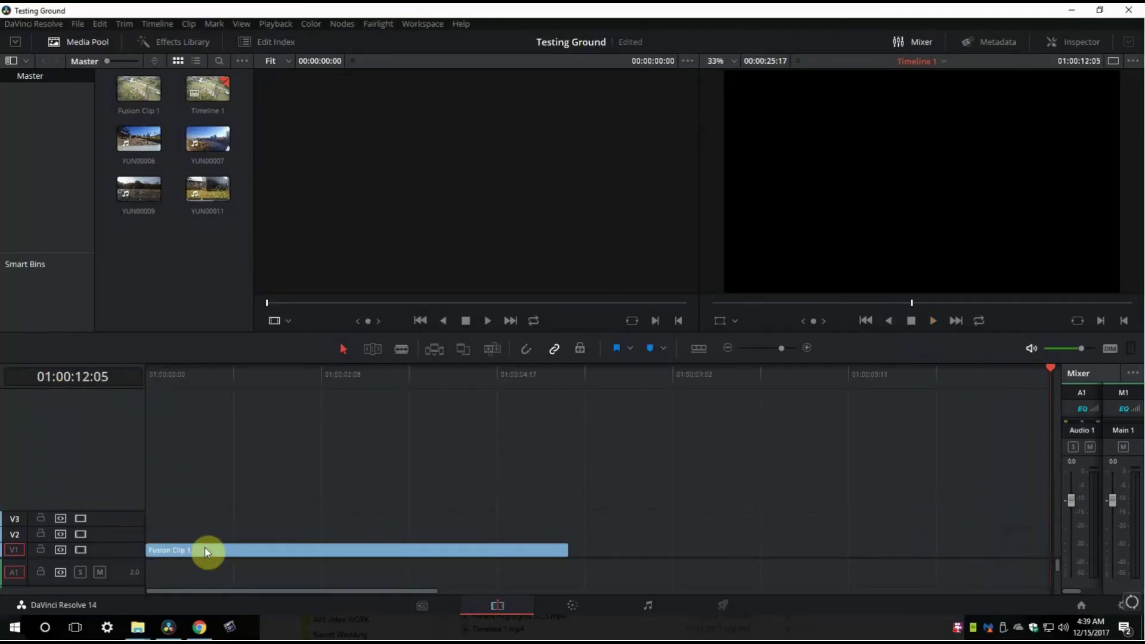
Undo the creation of the Fusion Connect clip and zoom the timeline out to show both clips.
{"action": "key", "text": "ctrl+z"}
{"action": "left_click", "coordinate": [204, 548]}
{"action": "left_click", "coordinate": [771, 349]}
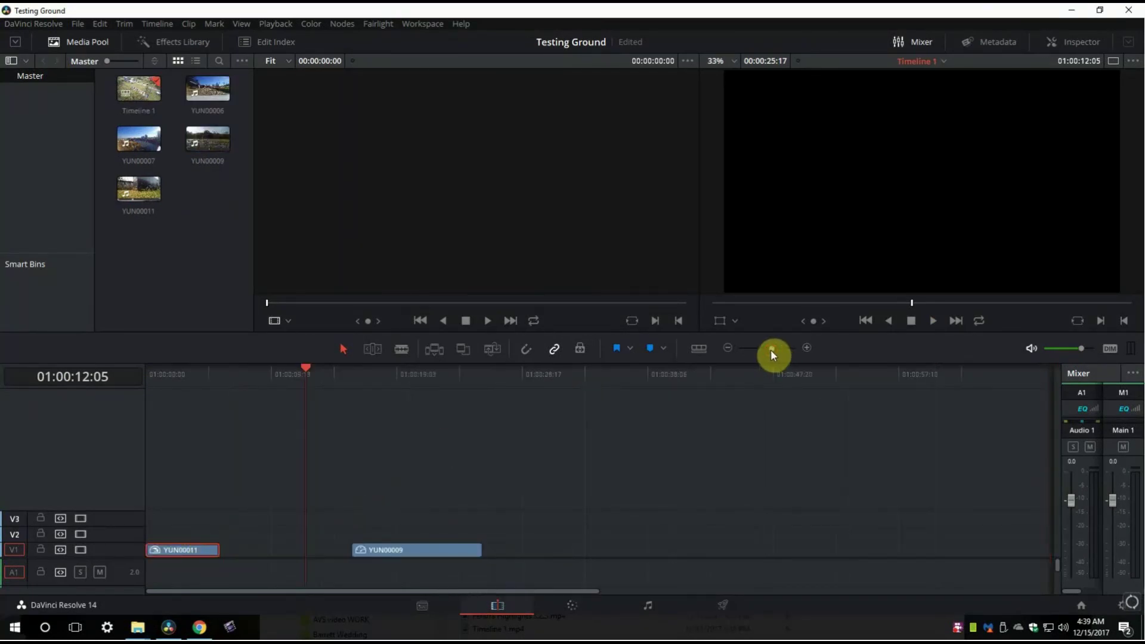